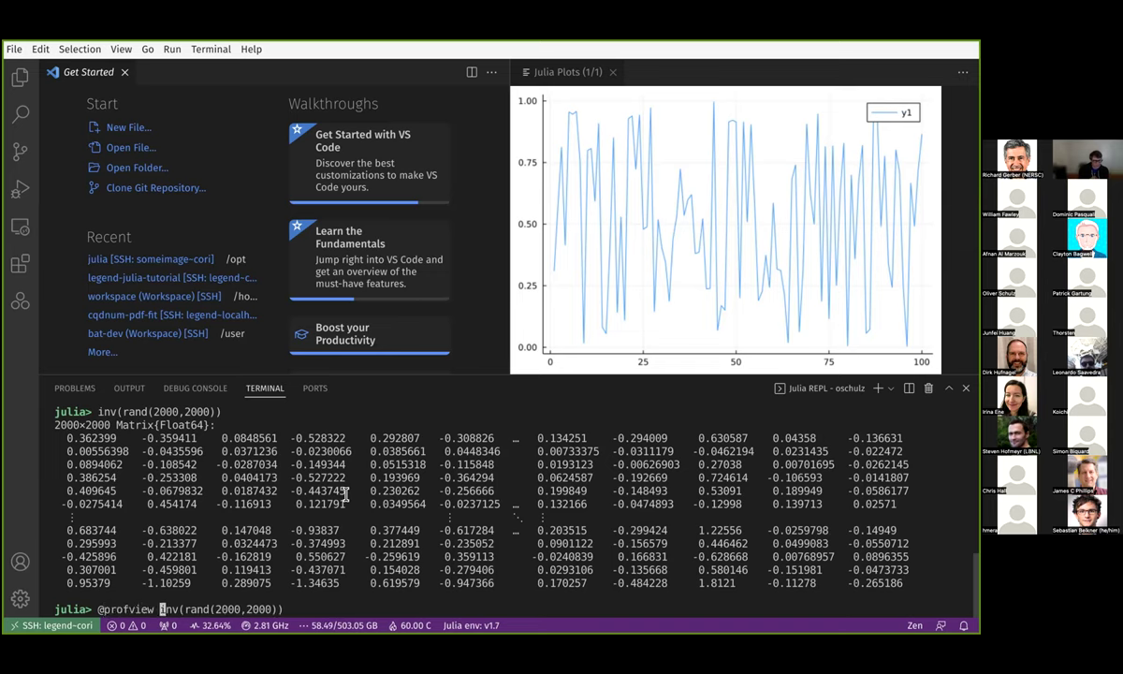
key("Return")
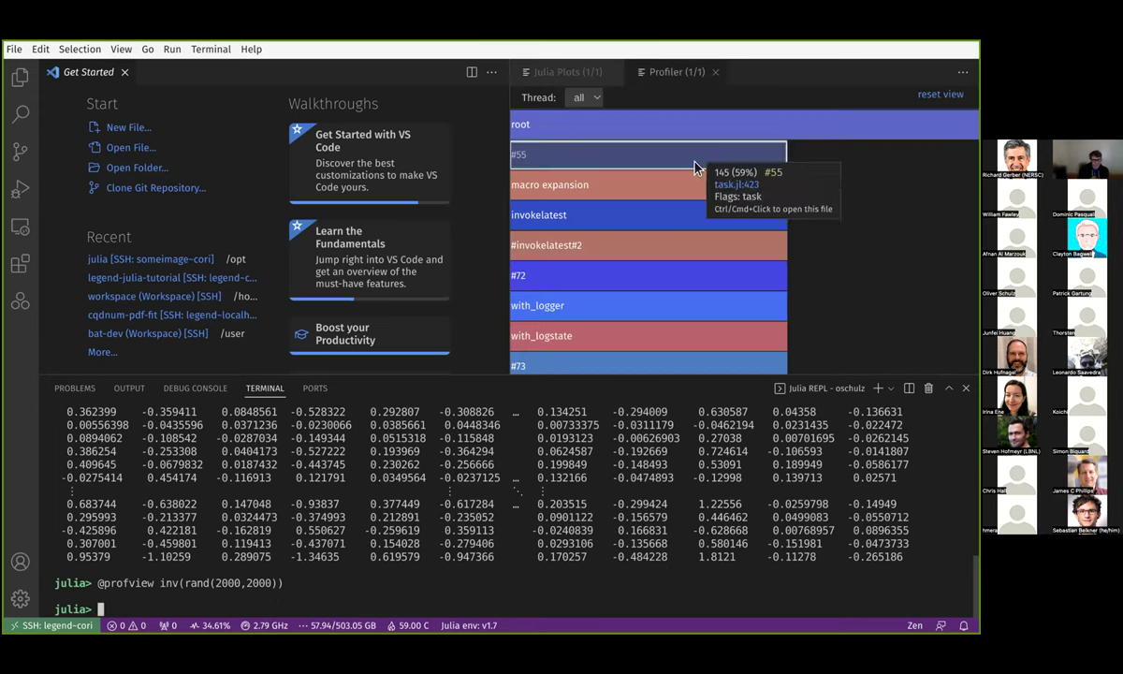
scroll(562, 222, "down", 5)
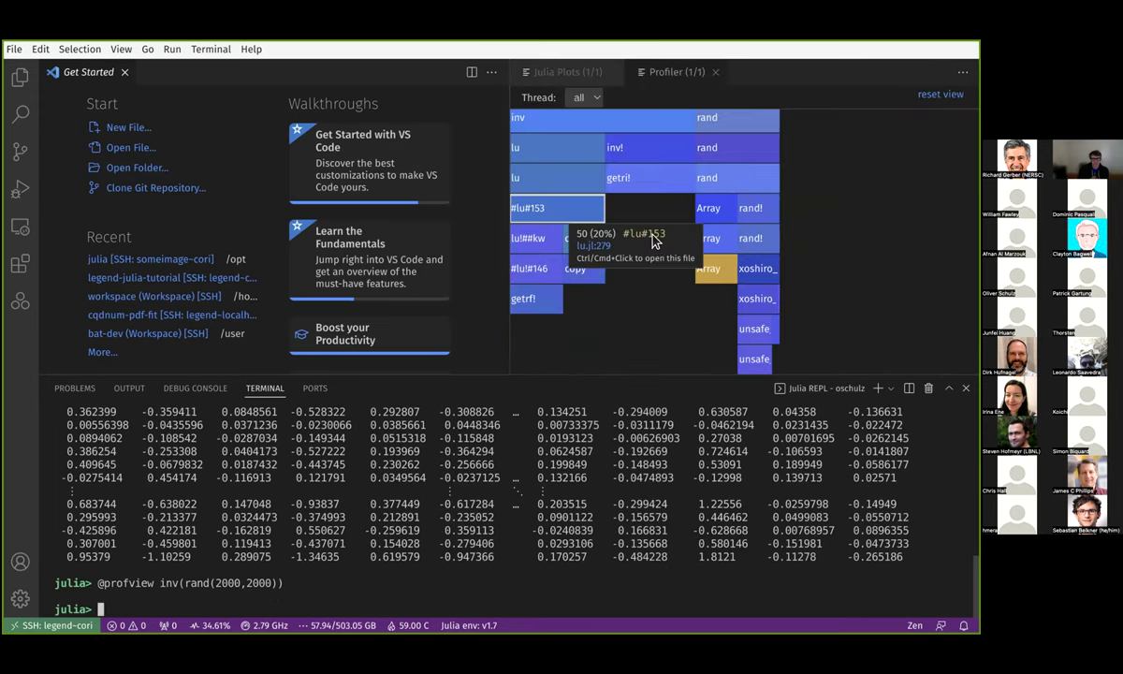
left_click(718, 181)
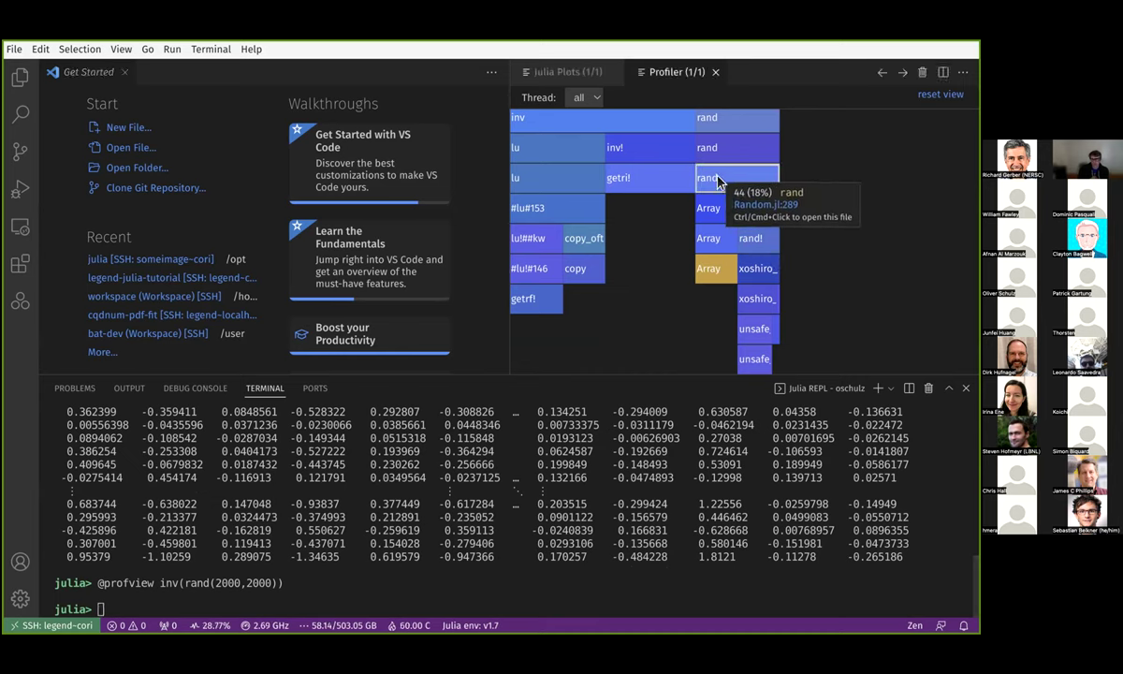
left_click(719, 179, "ctrl")
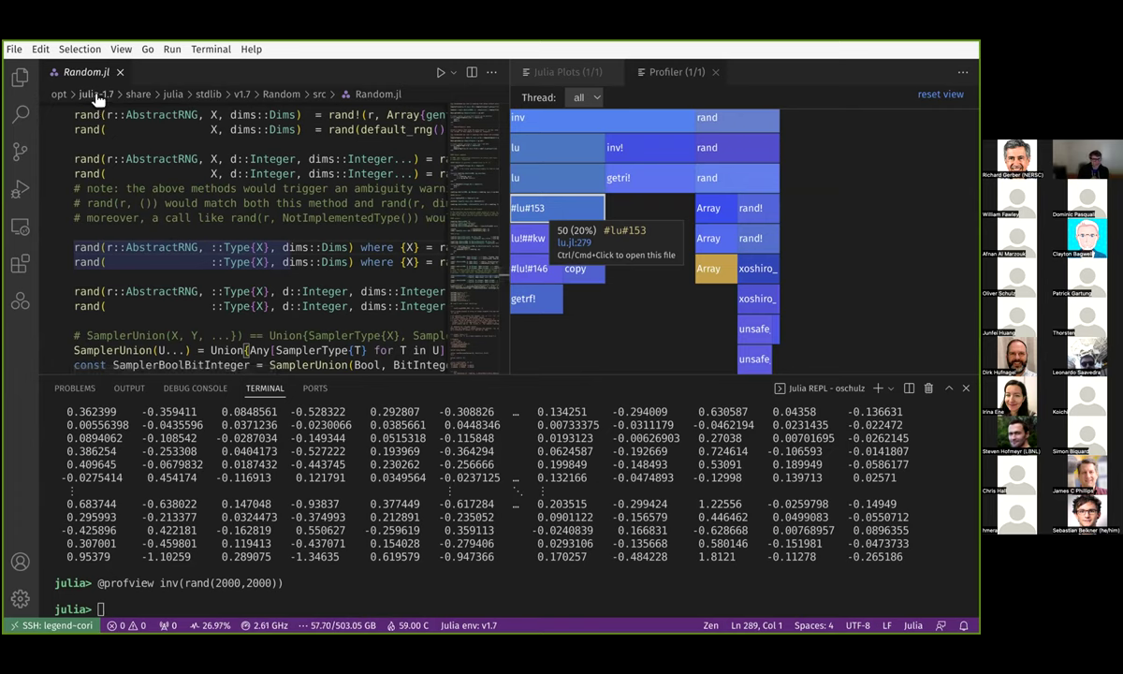
left_click(210, 274)
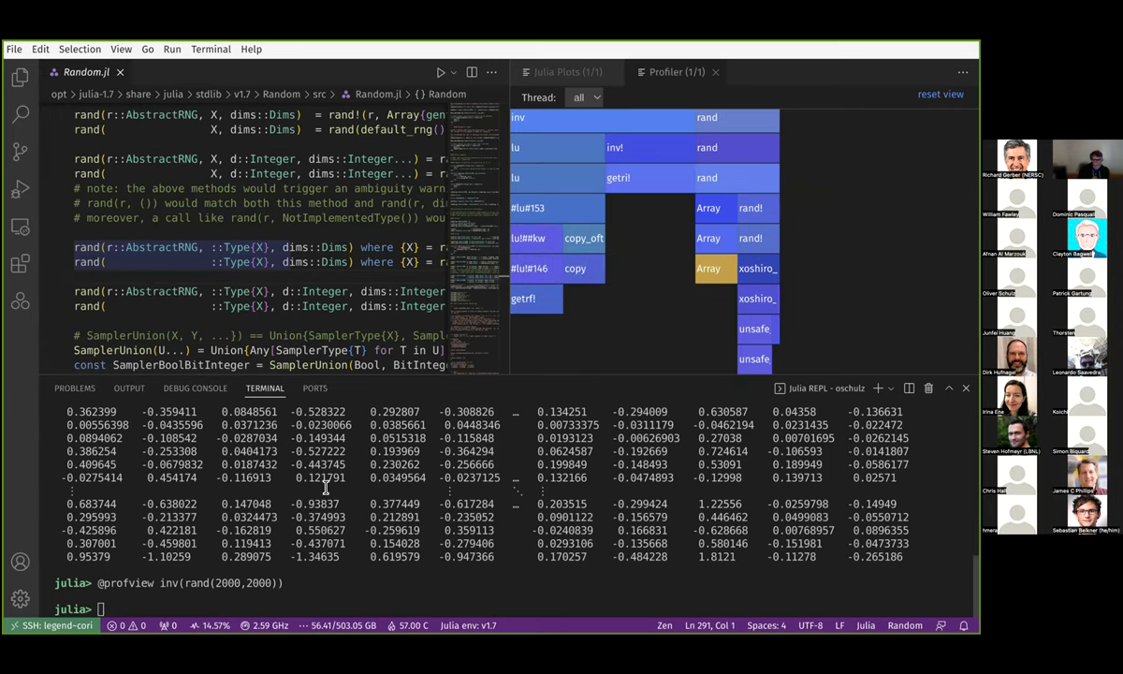
type("nd(")
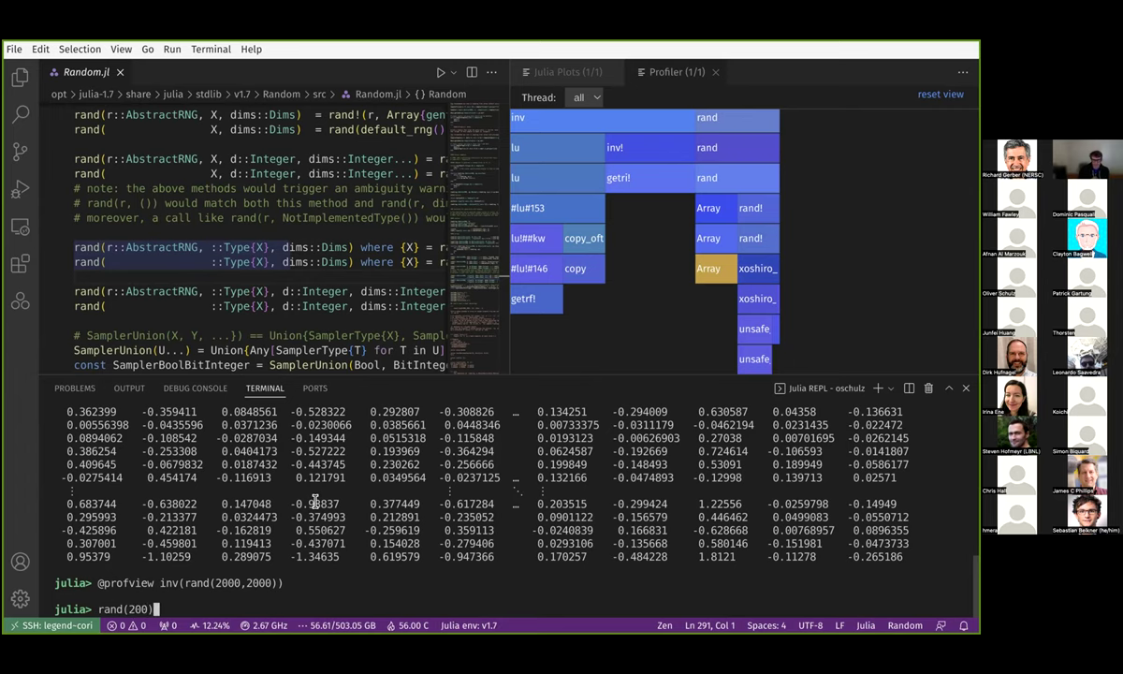
type("200)")
key("Return")
key("Up")
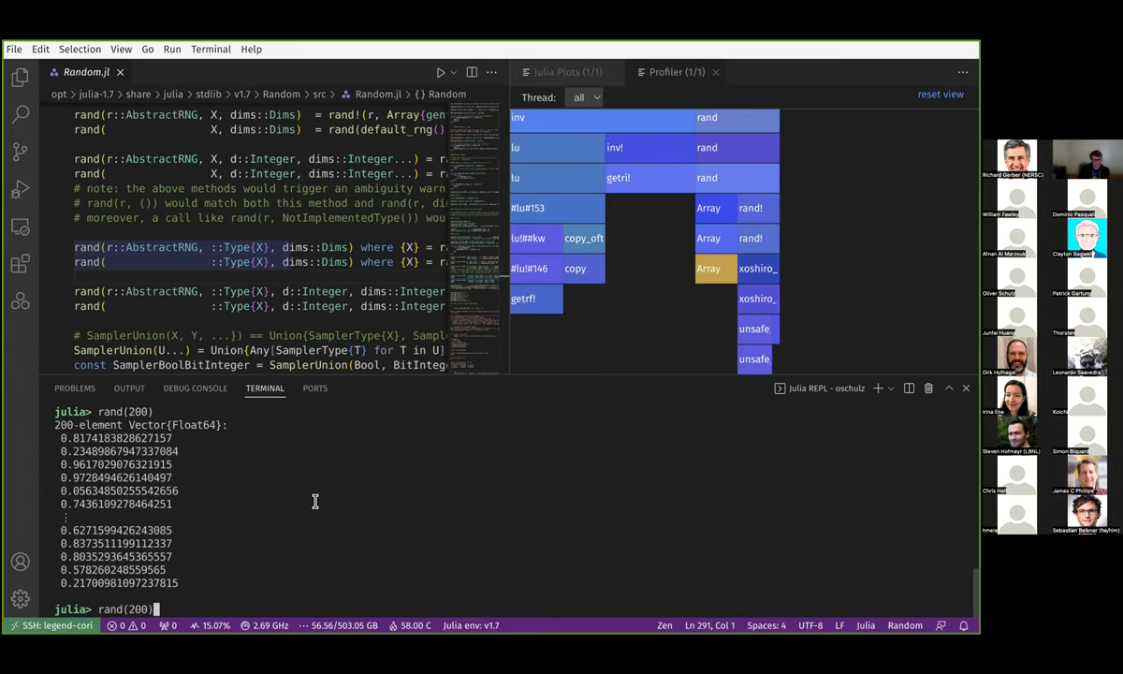
type("@which")
key("Return")
key("Up")
key("Left")
key("Left")
key("Left")
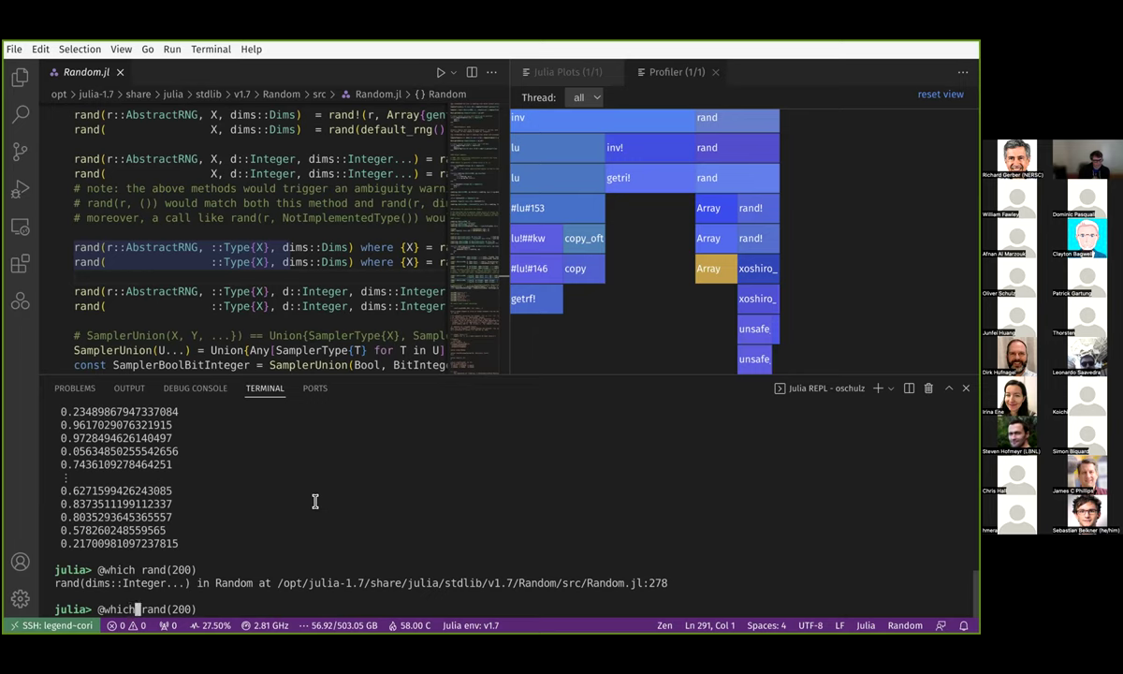
key("BackSpace")
key("BackSpace")
key("BackSpace")
key("BackSpace")
key("Delete")
key("Delete")
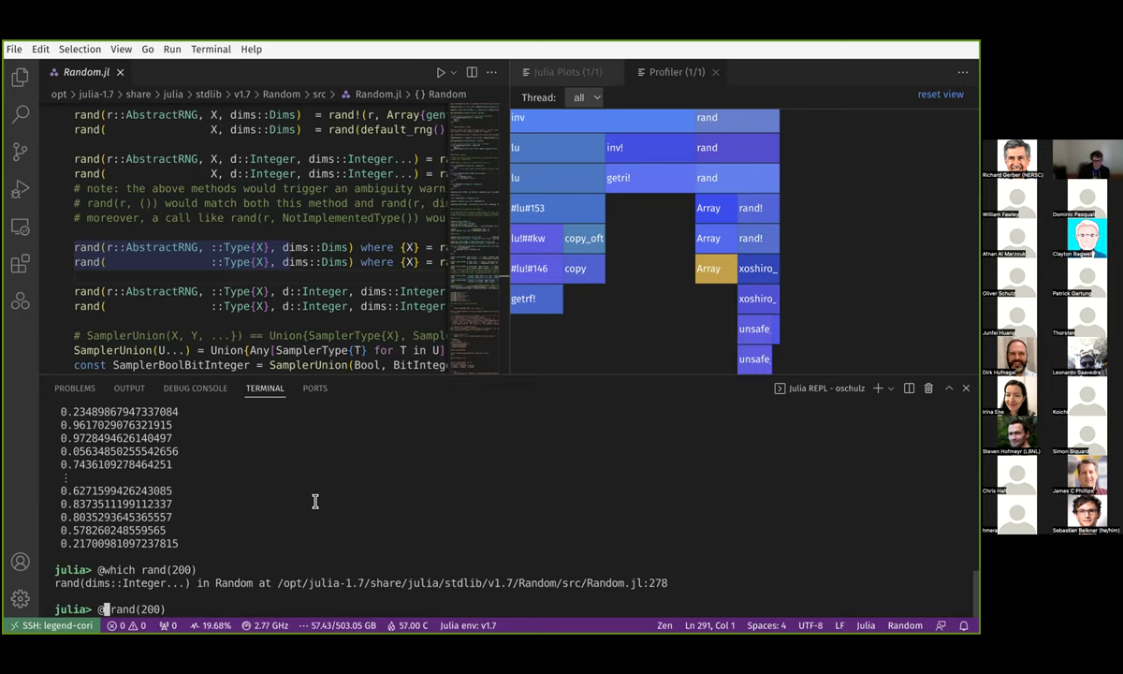
type("edit")
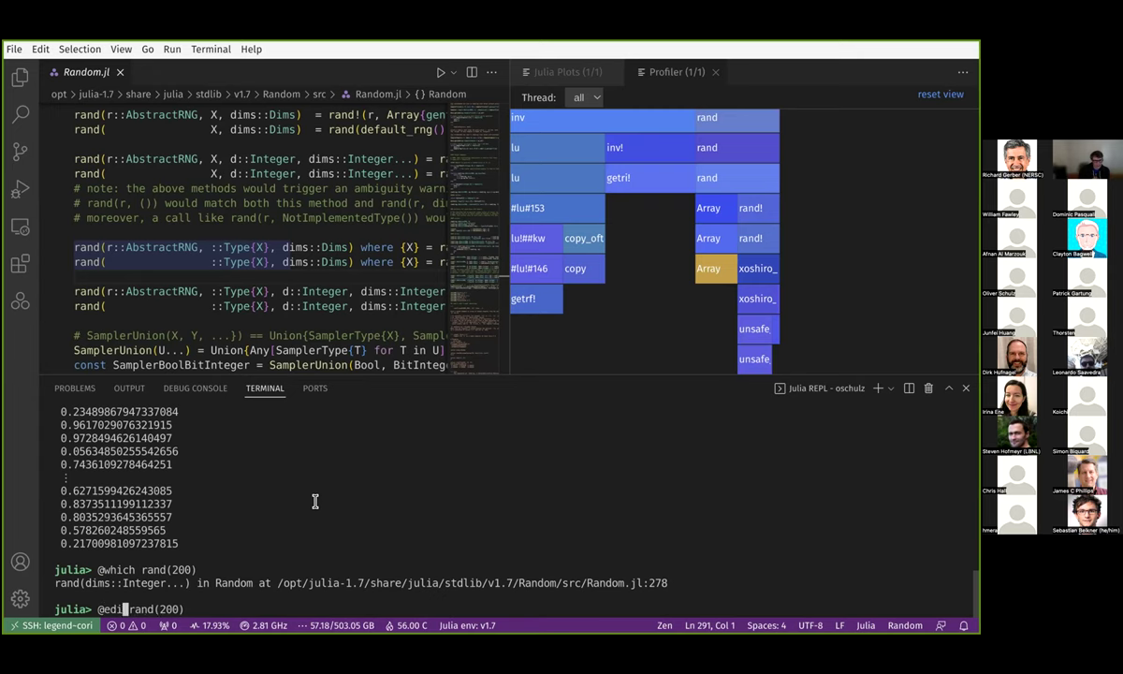
key("Return")
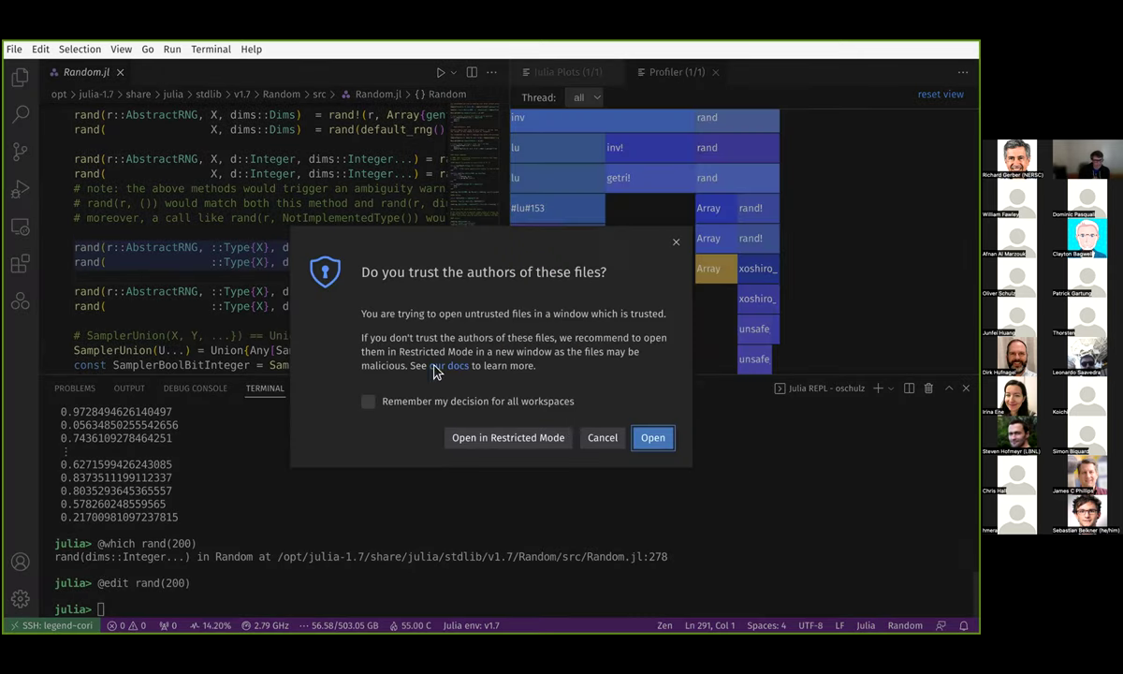
left_click(648, 438)
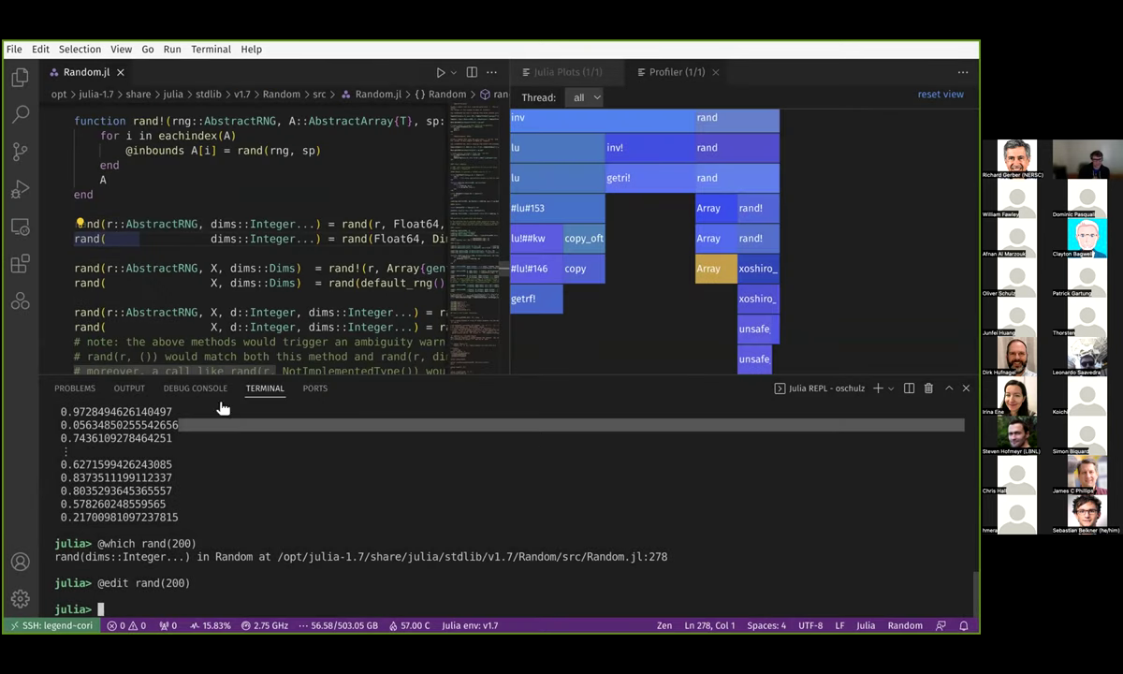
key("Up")
key("Return")
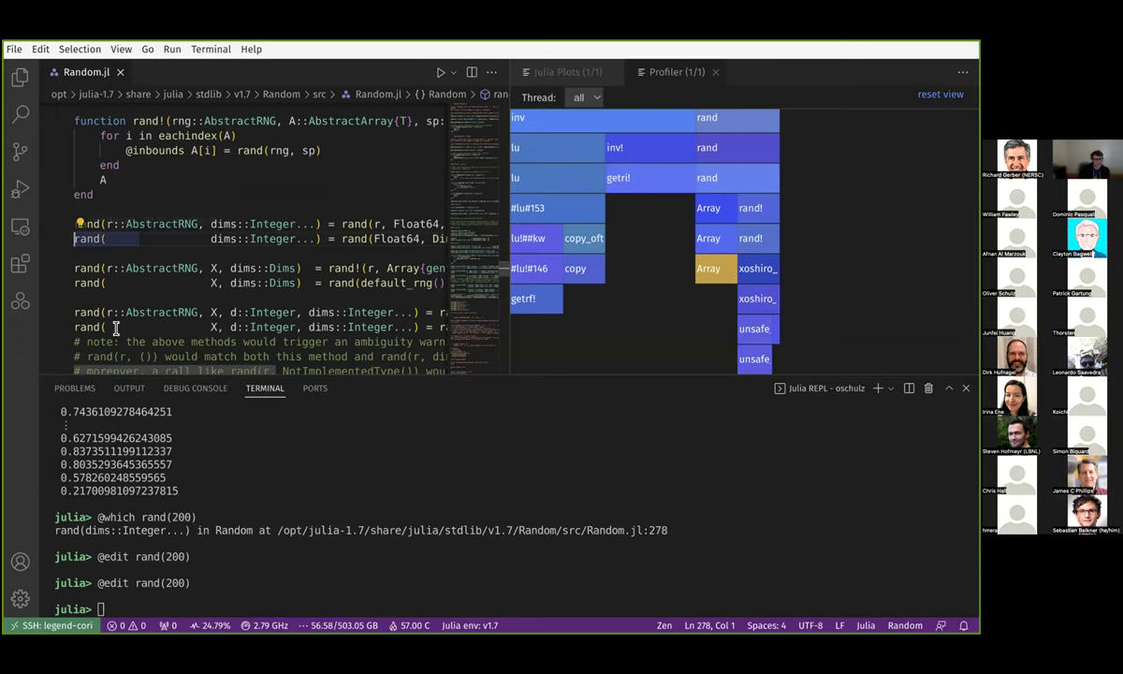
key("Up")
key("Up")
key("Up")
key("Up")
key("Left")
key("Left")
key("Left")
key("Left")
key("Left")
key("Left")
key("Left")
key("Left")
key("Left")
key("Left")
key("Left")
key("Right")
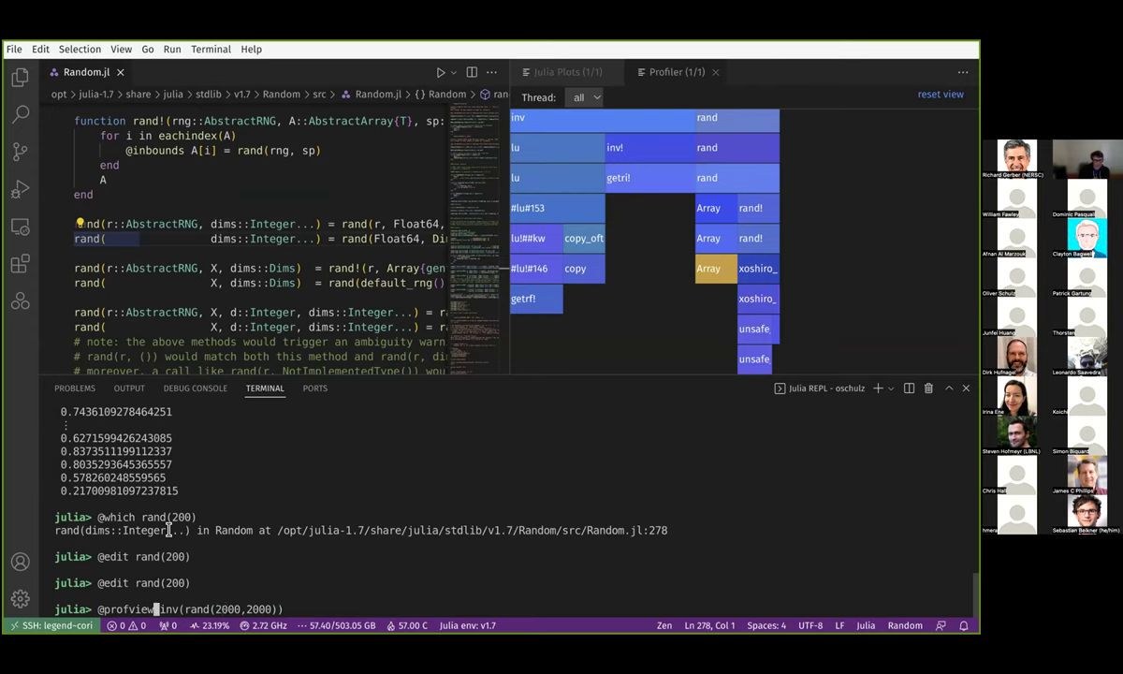
key("BackSpace")
key("BackSpace")
key("BackSpace")
key("BackSpace")
key("BackSpace")
key("BackSpace")
key("BackSpace")
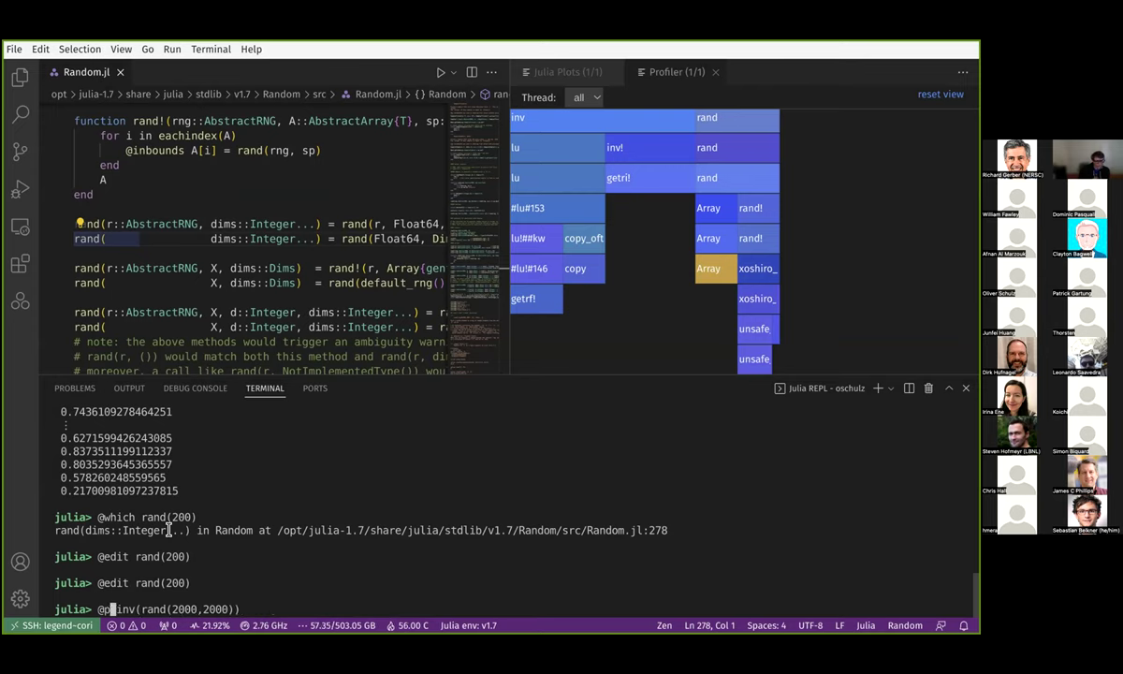
key("BackSpace")
type("edit")
key("Return")
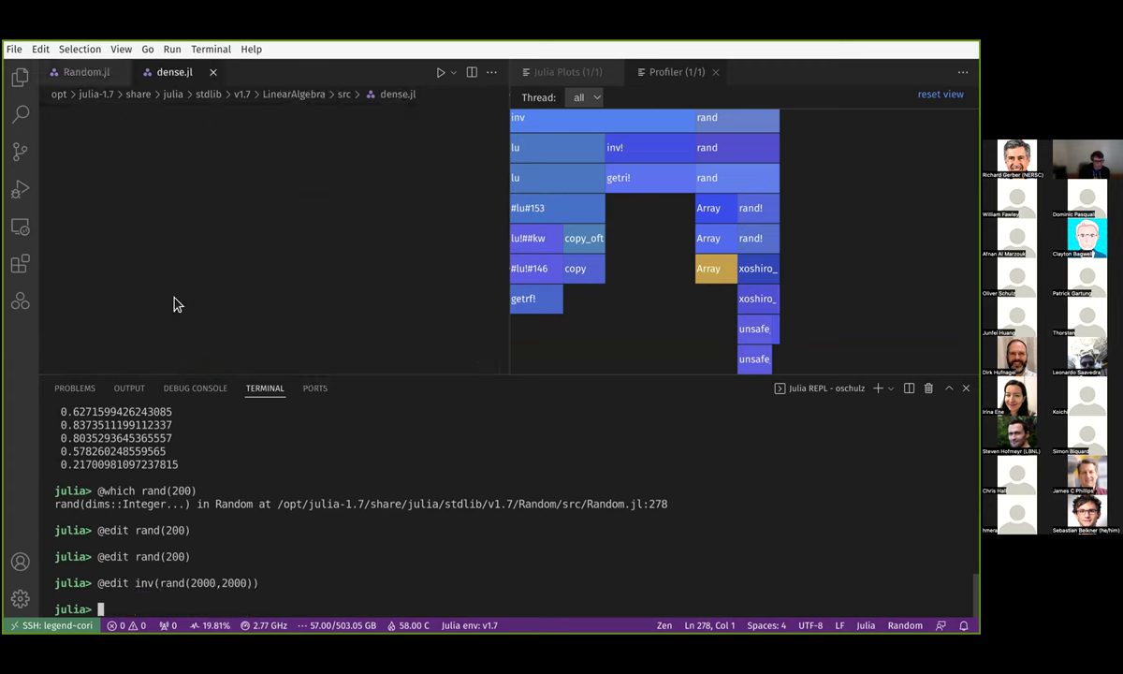
scroll(168, 228, "down", 3)
scroll(166, 221, "up", 2)
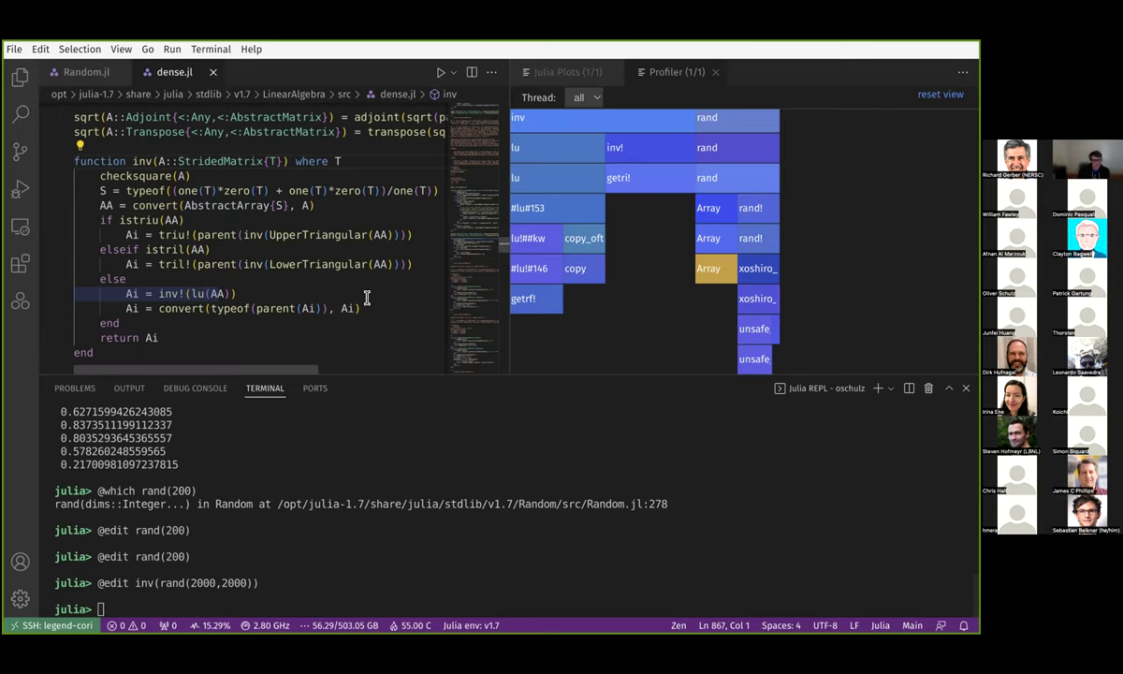
left_click(14, 49)
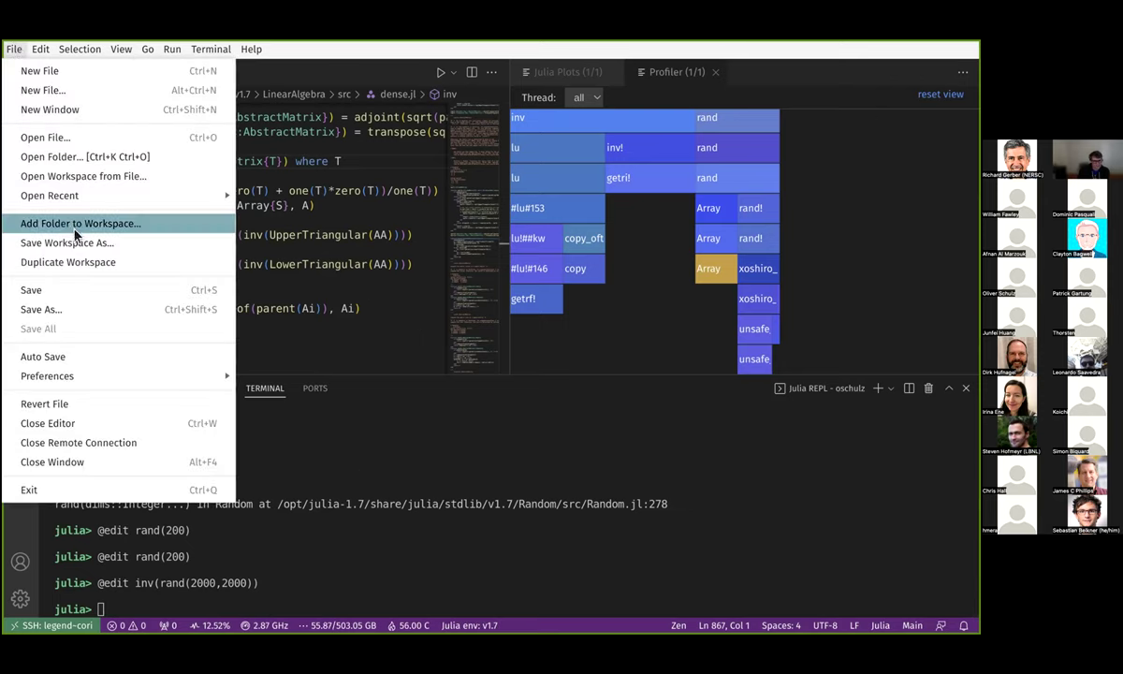
left_click(56, 154)
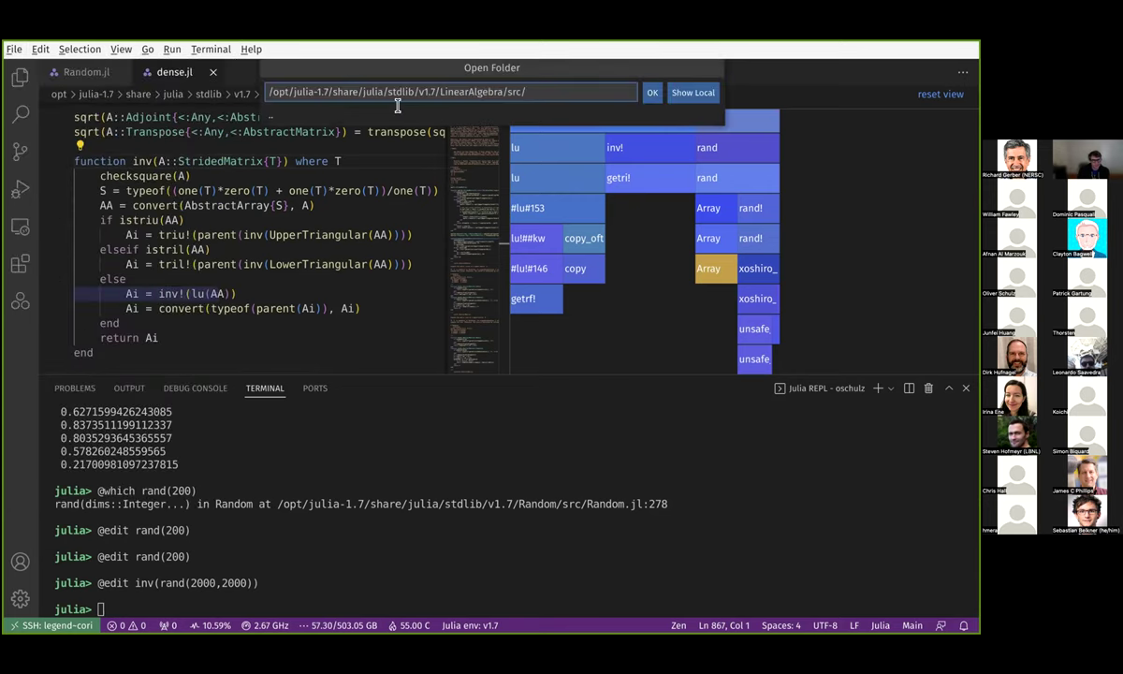
key("Escape")
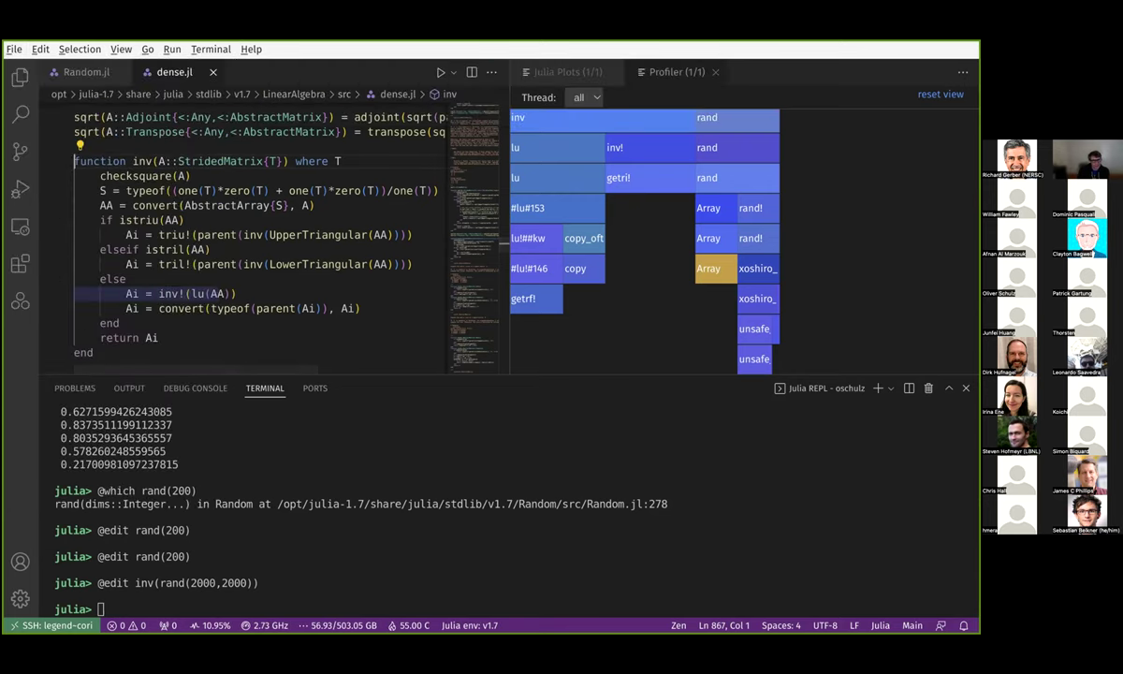
Step: Open the legend-julia-tutorial folder from the remote home directory (~/)
left_click(13, 49)
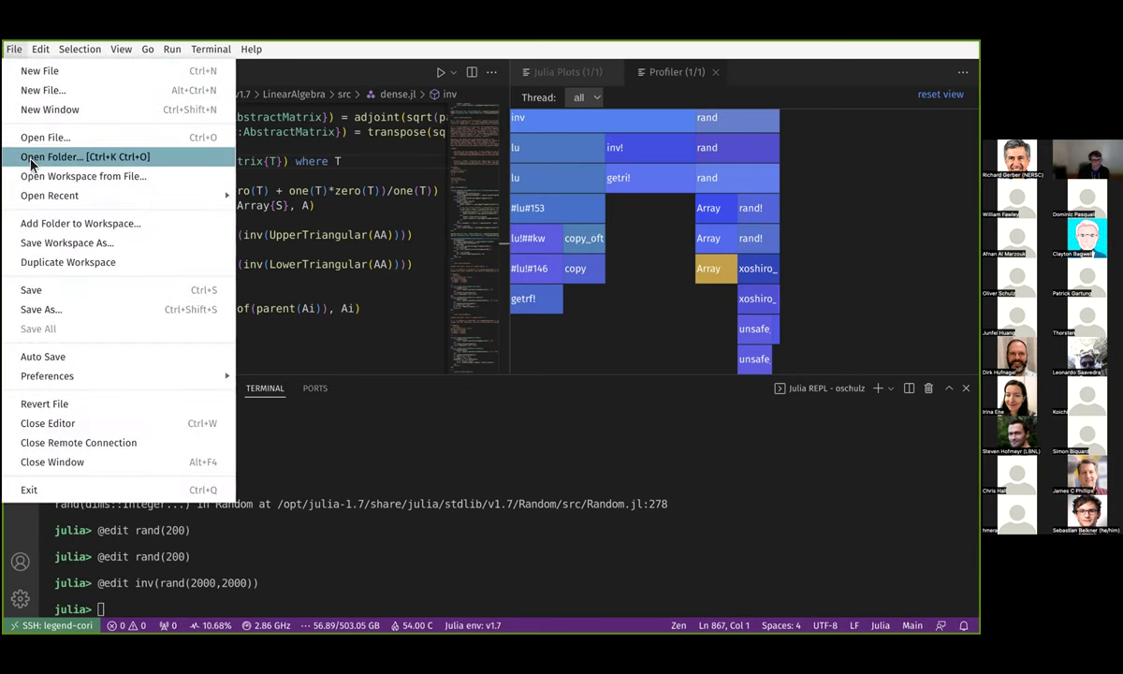
left_click(37, 156)
left_click_drag(277, 92, 360, 91)
left_click(533, 92)
key("ctrl+a")
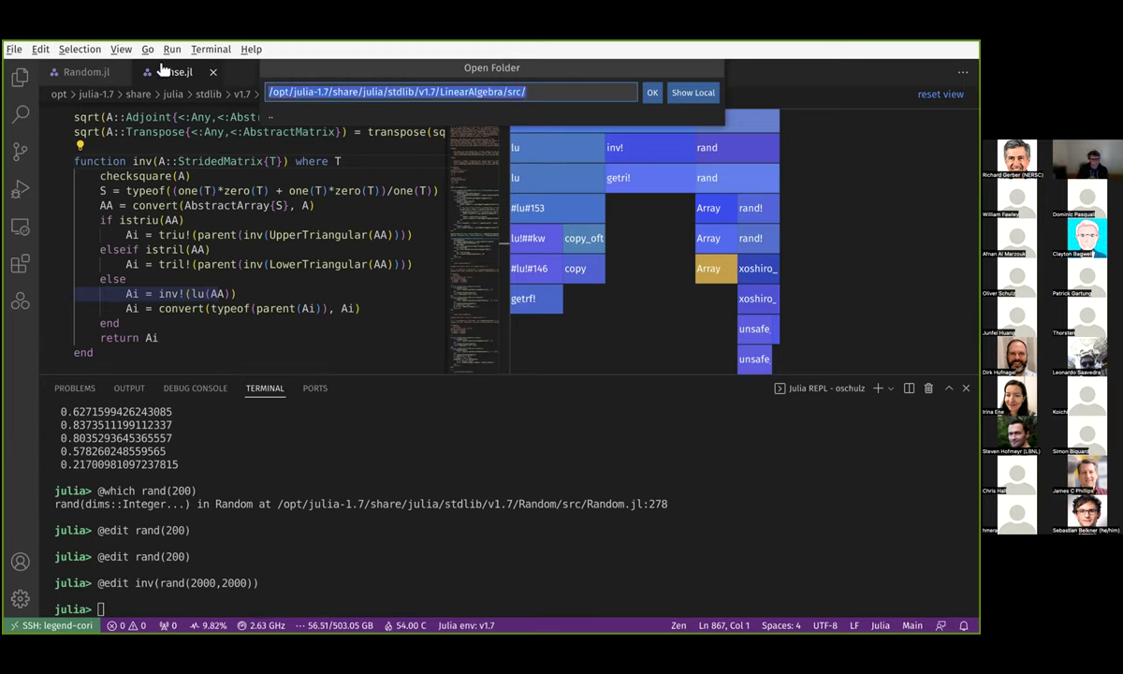
key("BackSpace")
type("~/")
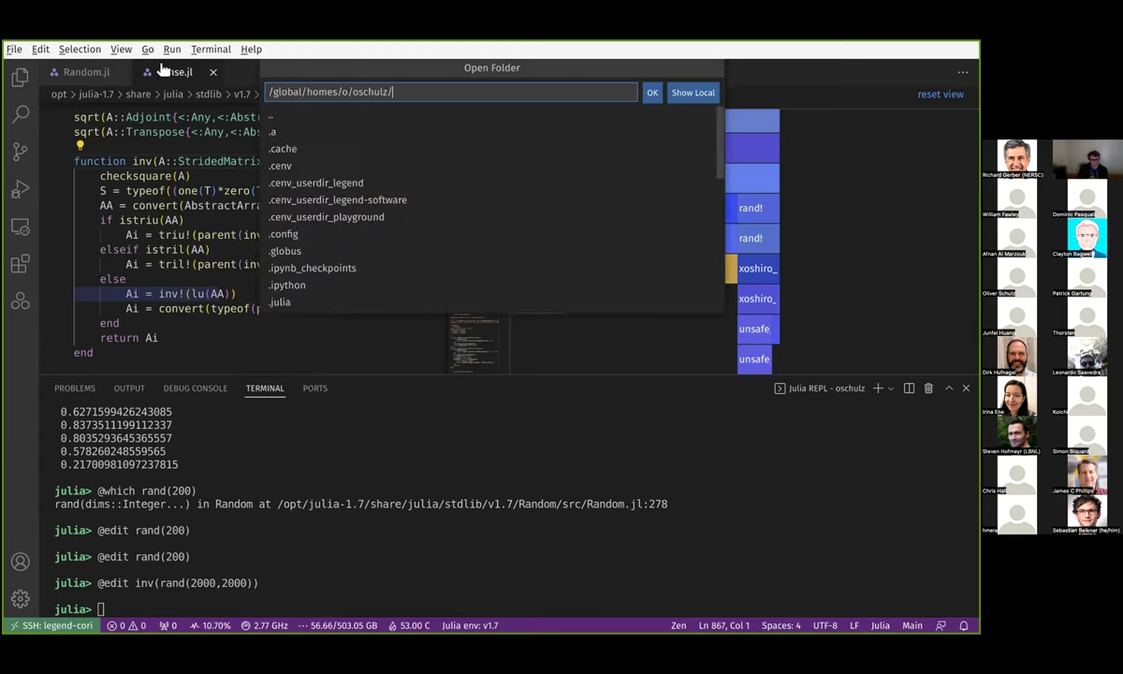
scroll(351, 226, "down", 5)
left_click(338, 240)
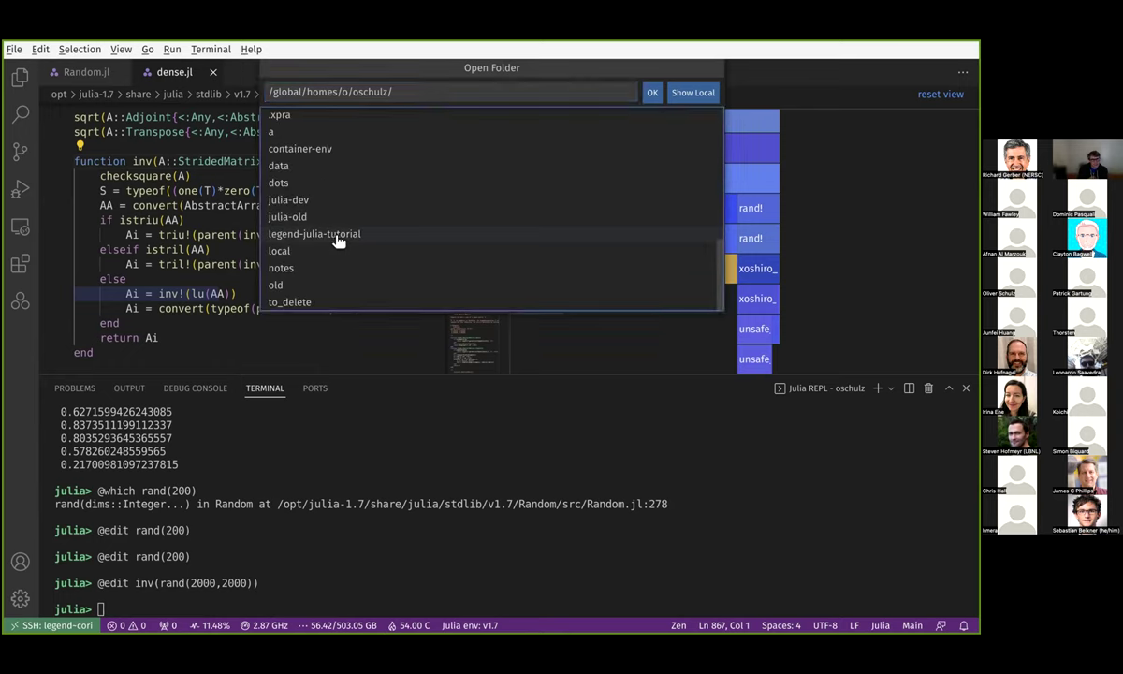
left_click(339, 239)
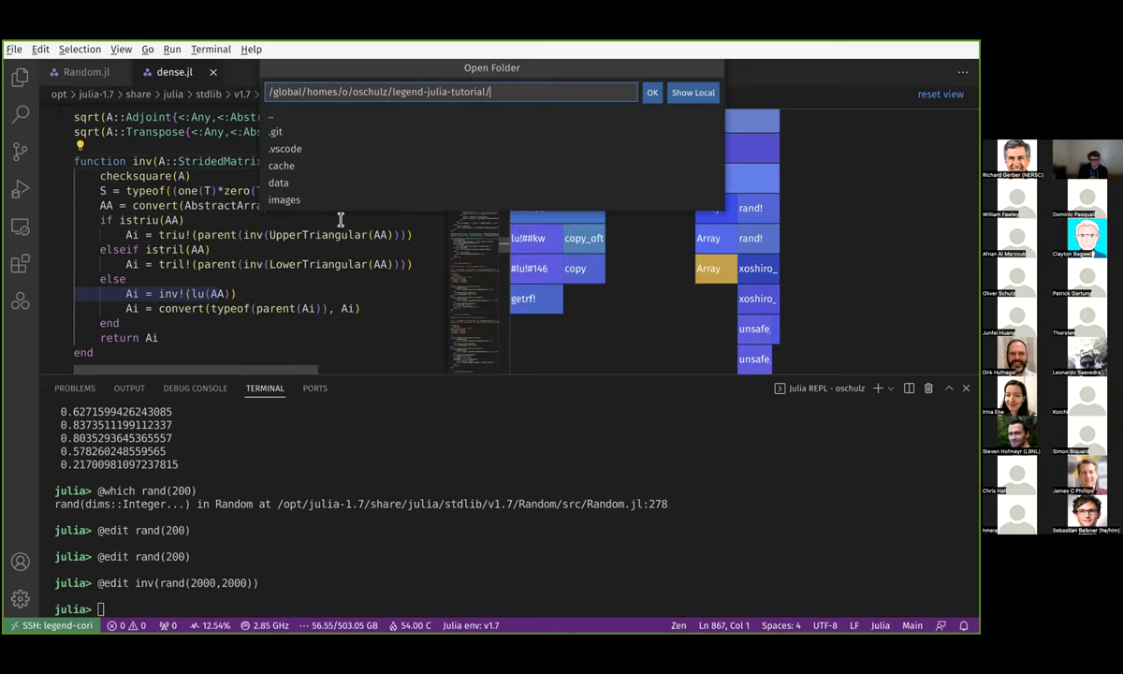
key("Return")
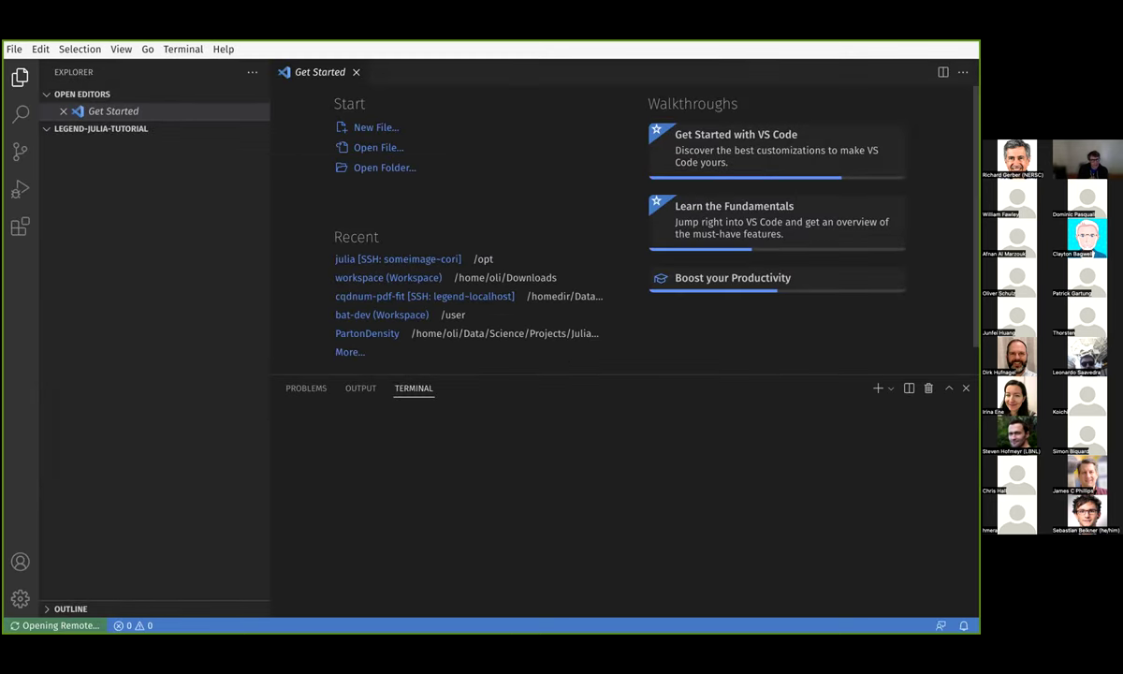
Step: Search the extension marketplace for "git graph", and return to the project's file listing
left_click(19, 232)
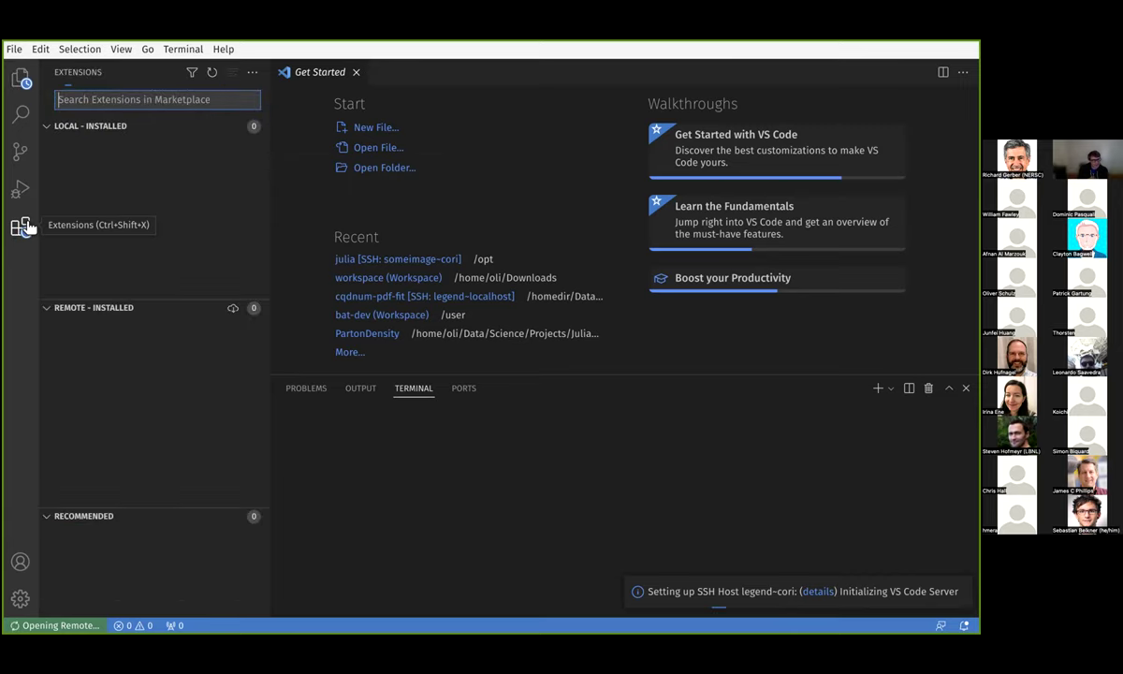
type("s")
type("it graph")
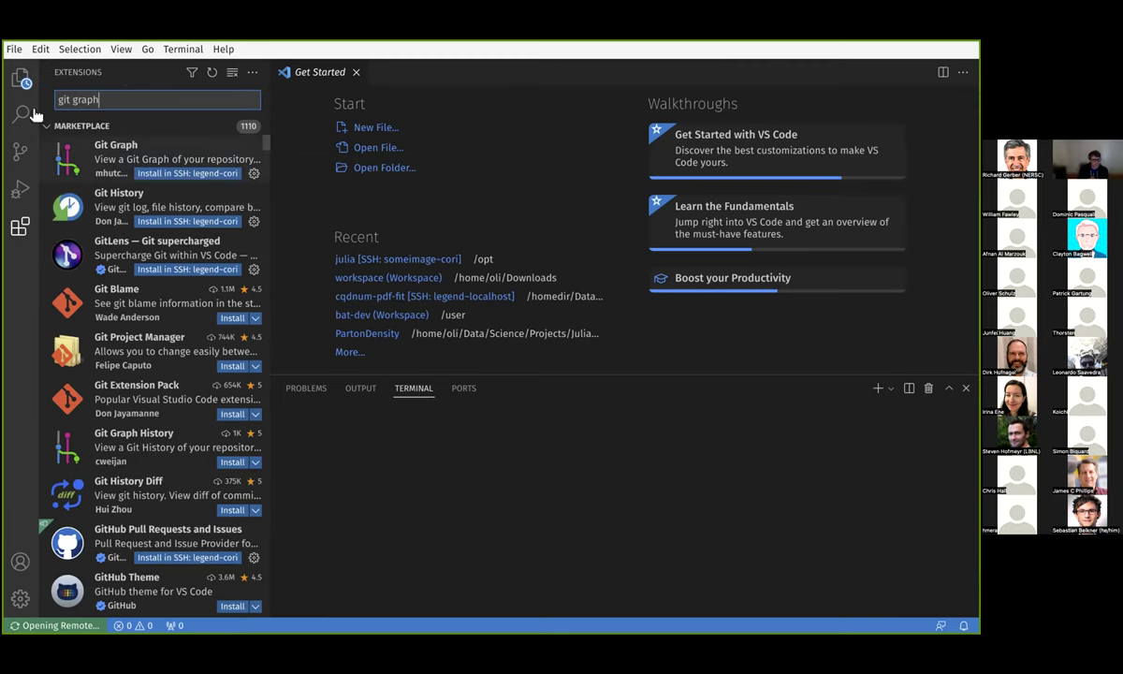
left_click(14, 85)
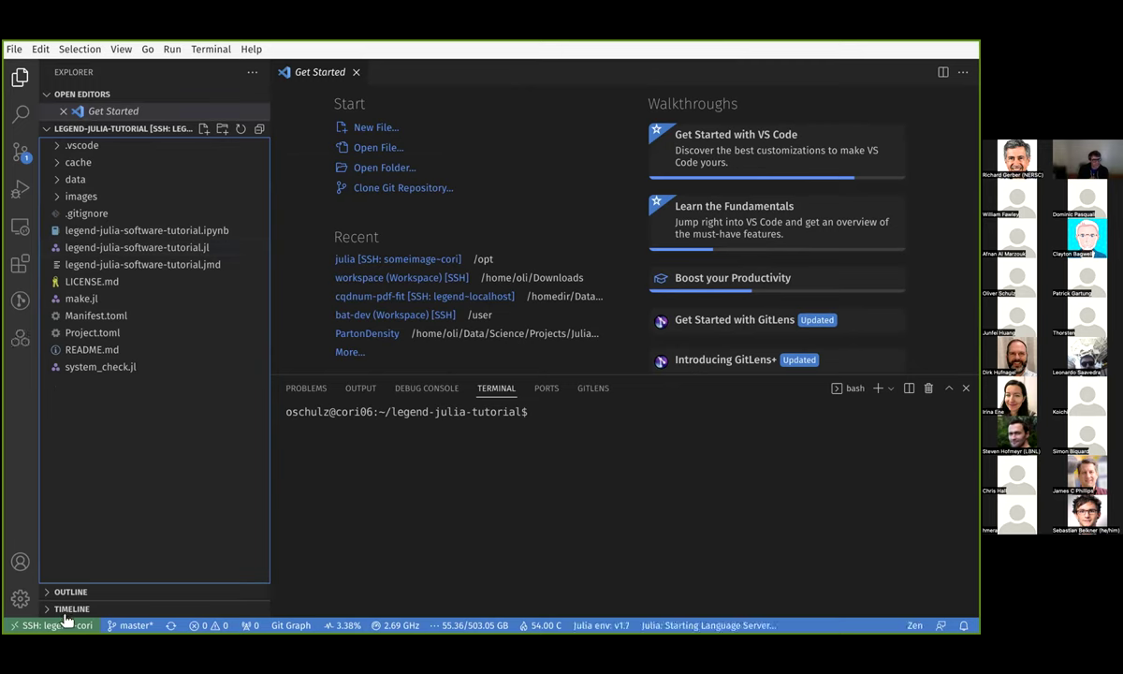
Step: Show the repository's Git Graph, browse its commits and examine the details of the "Remove obsolete package install script" commit
left_click(19, 152)
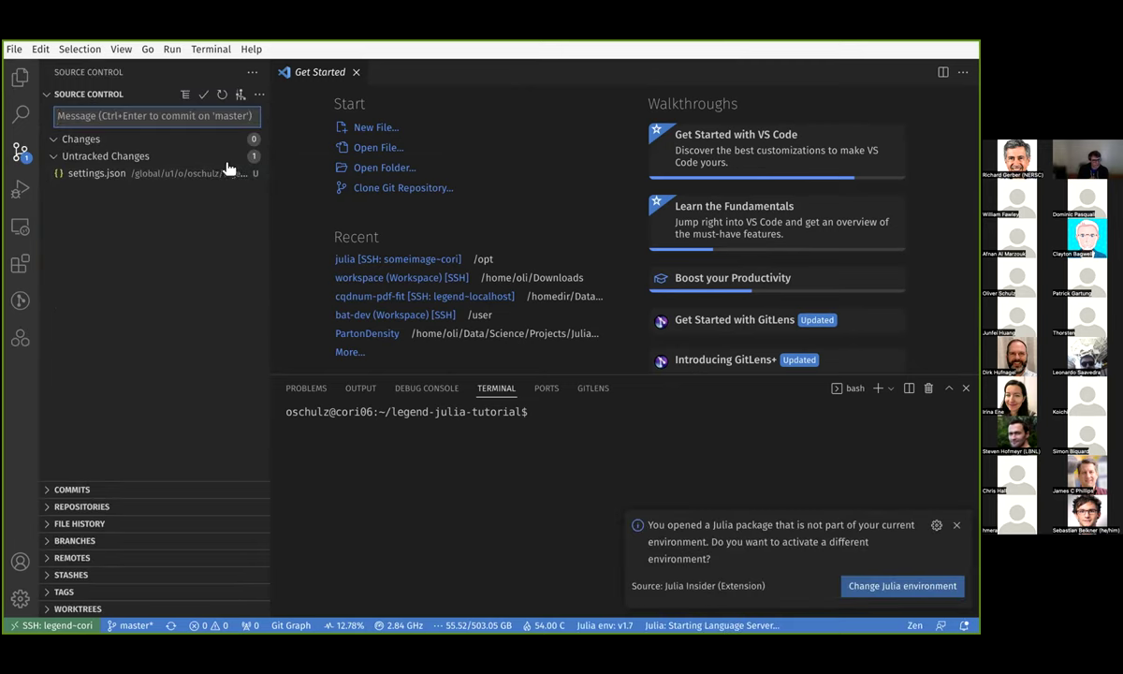
left_click(241, 97)
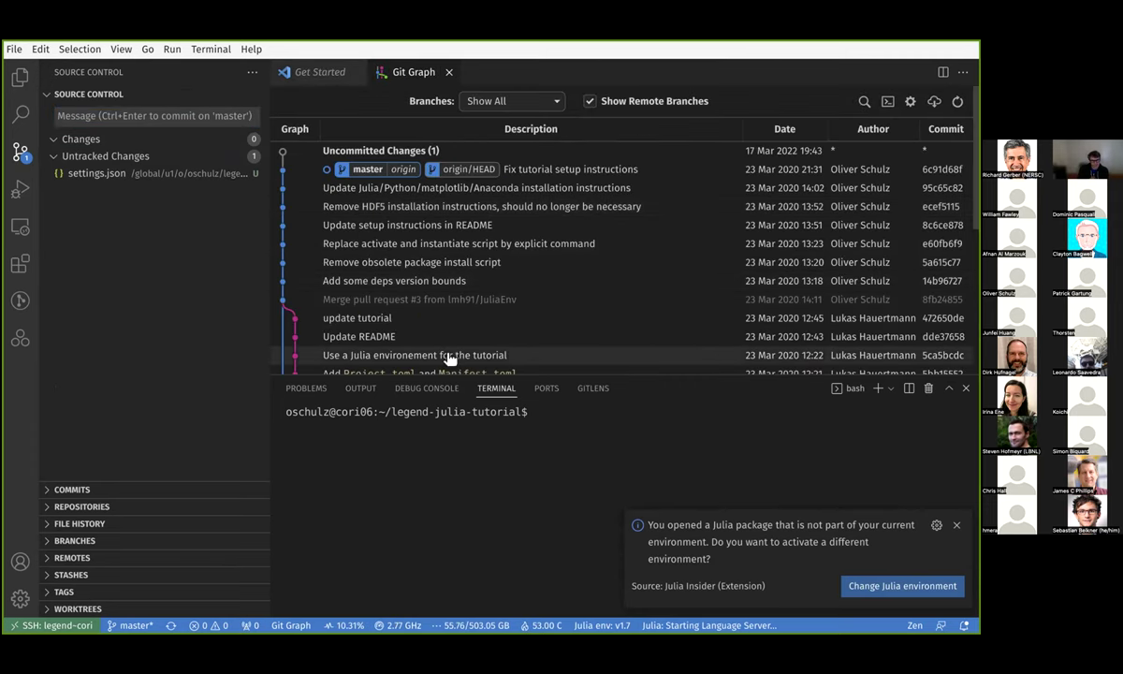
scroll(445, 264, "down", 5)
scroll(454, 251, "up", 5)
scroll(452, 252, "down", 5)
scroll(412, 254, "up", 5)
right_click(402, 224)
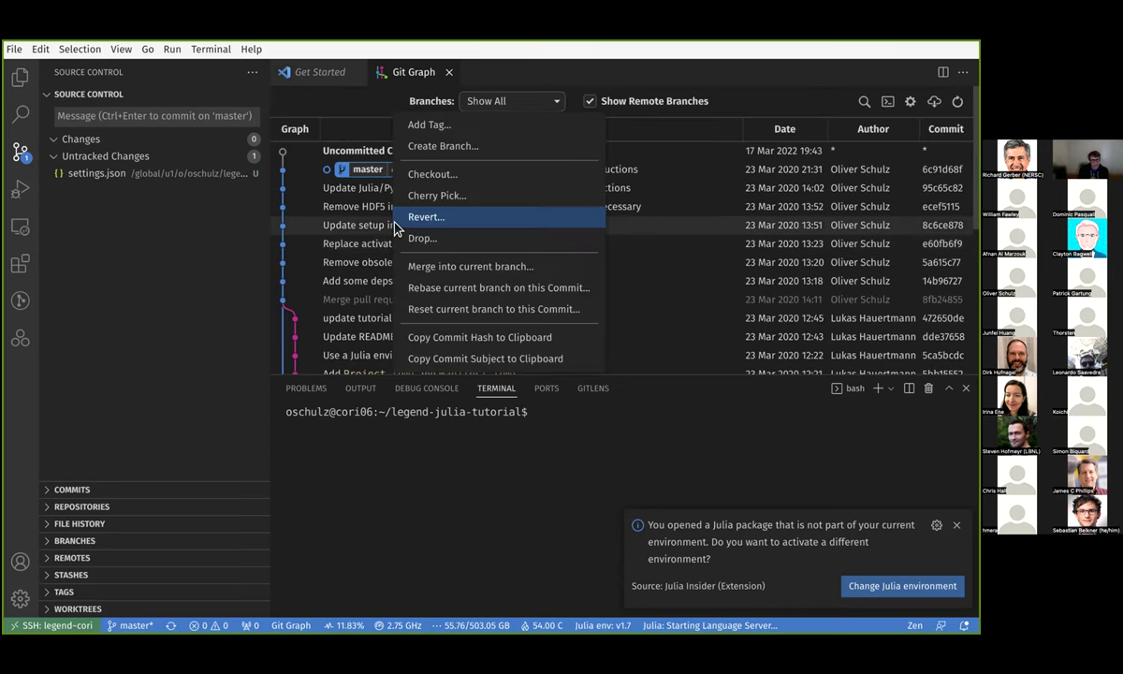
scroll(323, 236, "down", 1)
left_click(333, 229)
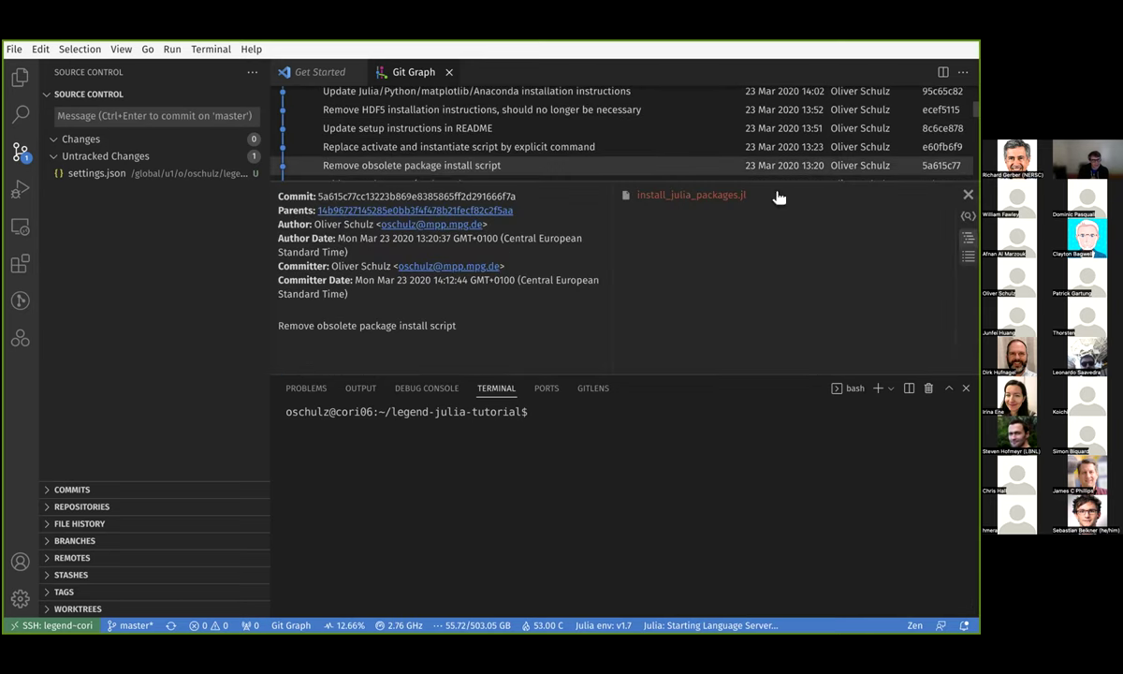
key("Escape")
scroll(571, 252, "up", 2)
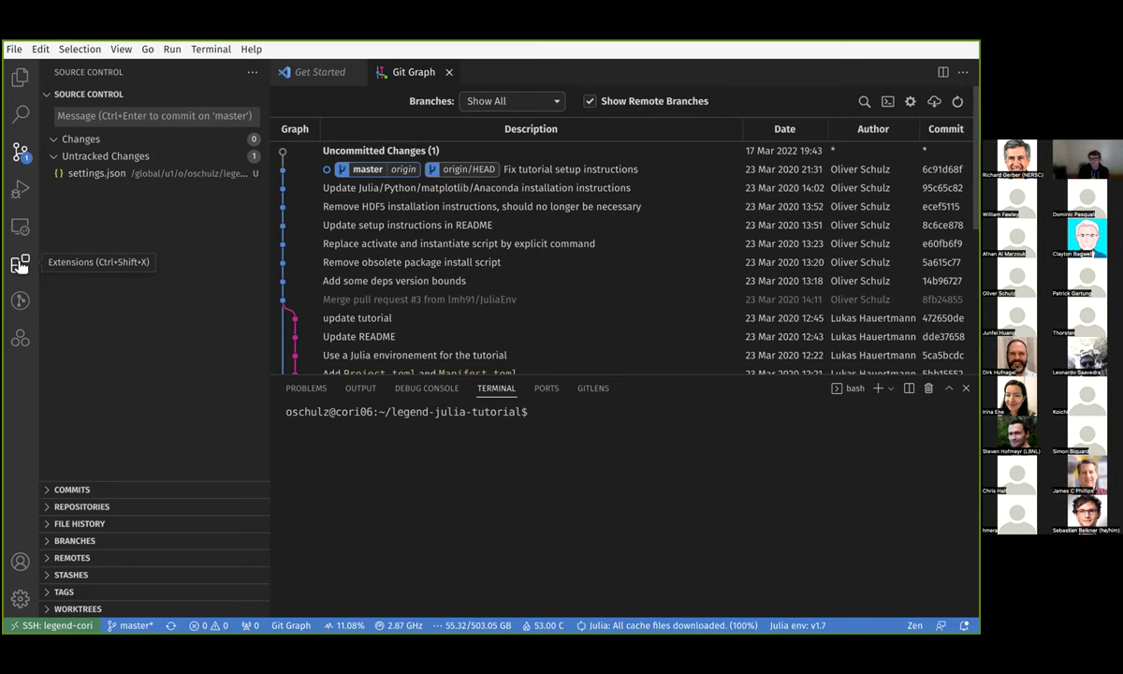
Step: Open the user settings JSON, find "ssh" to examine the remote.SSH.defaultExtensions list, and close the file and the Git Graph
key("ctrl+shift+p")
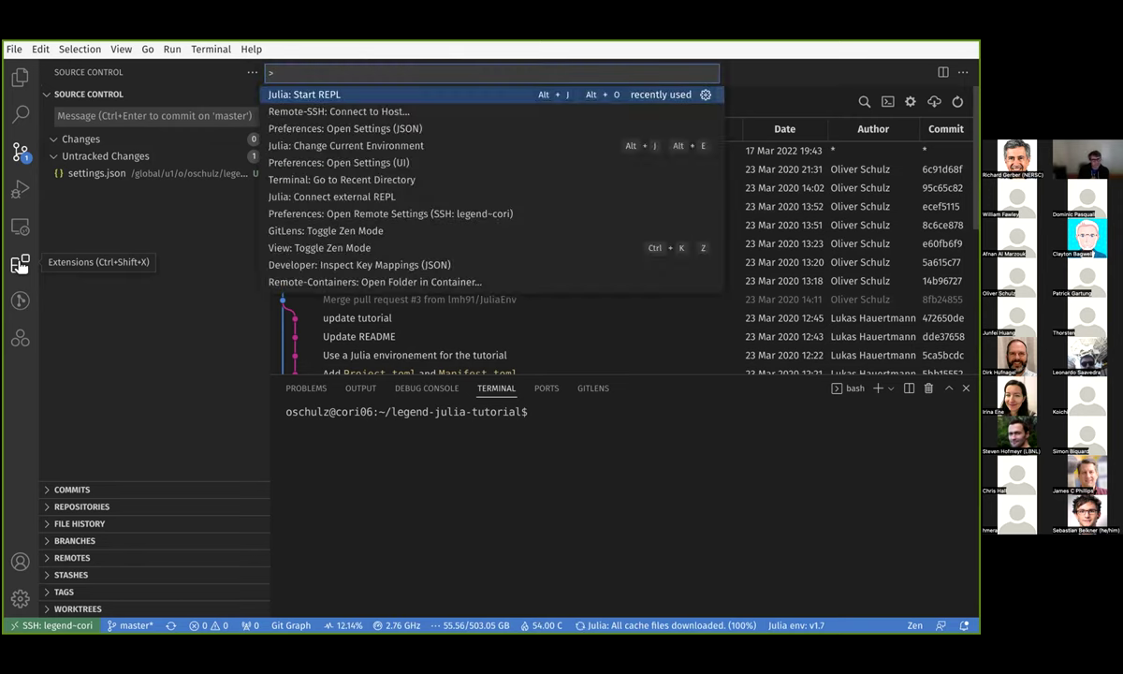
type("sett")
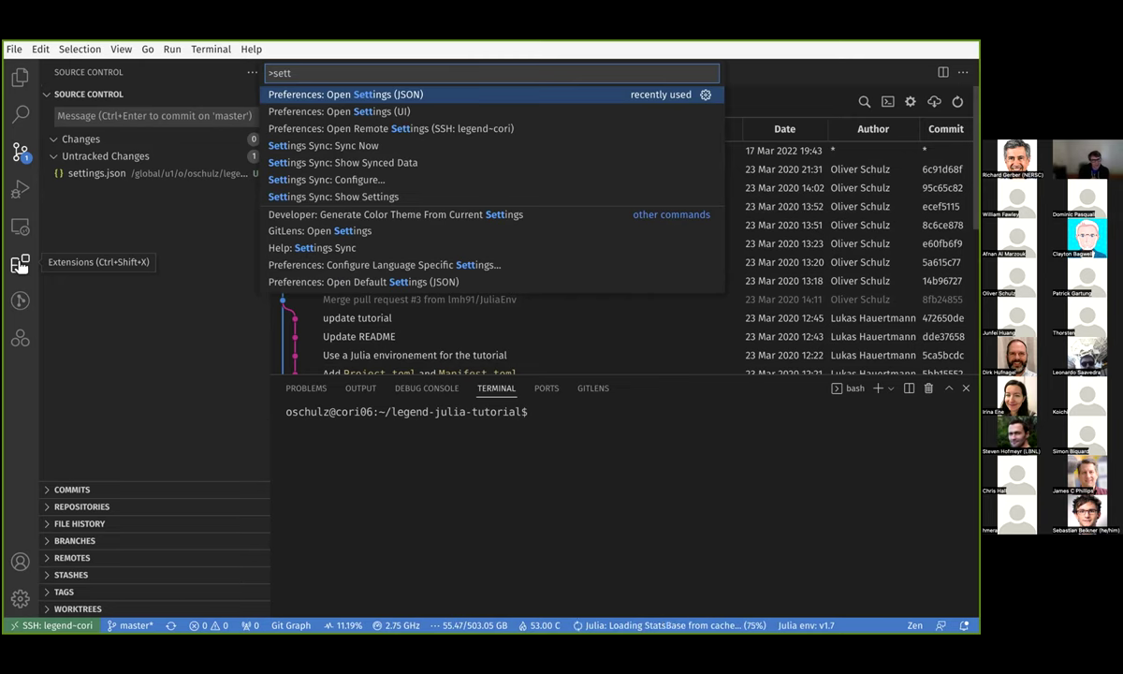
key("Return")
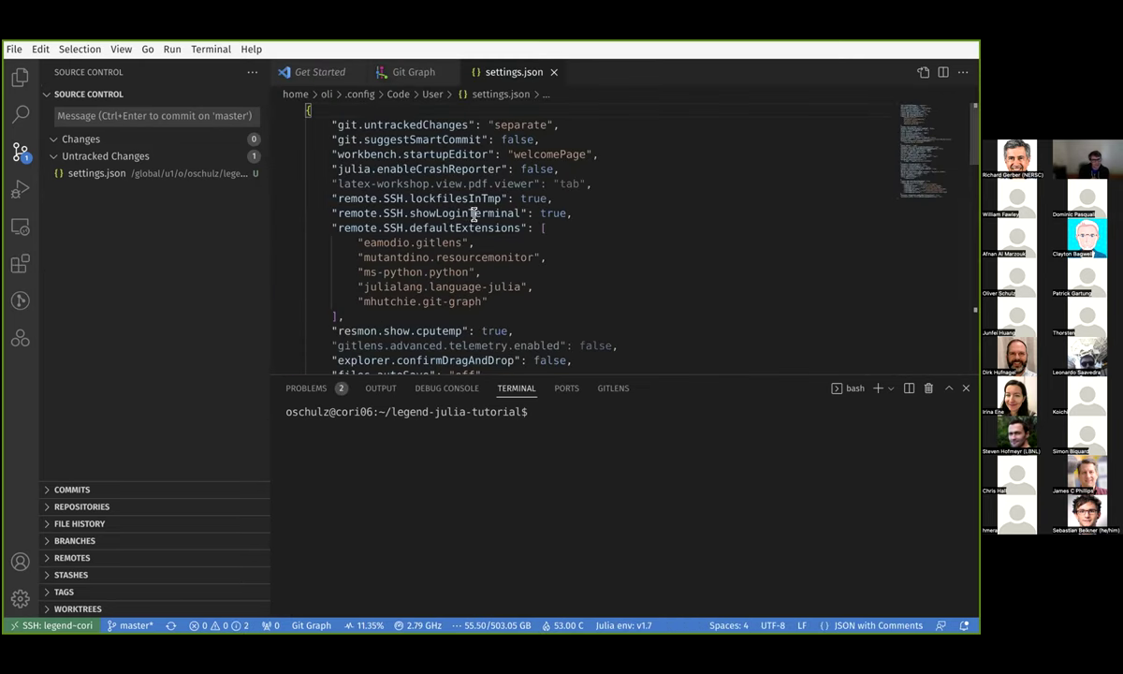
left_click(475, 213)
key("ctrl+f")
type("ssh")
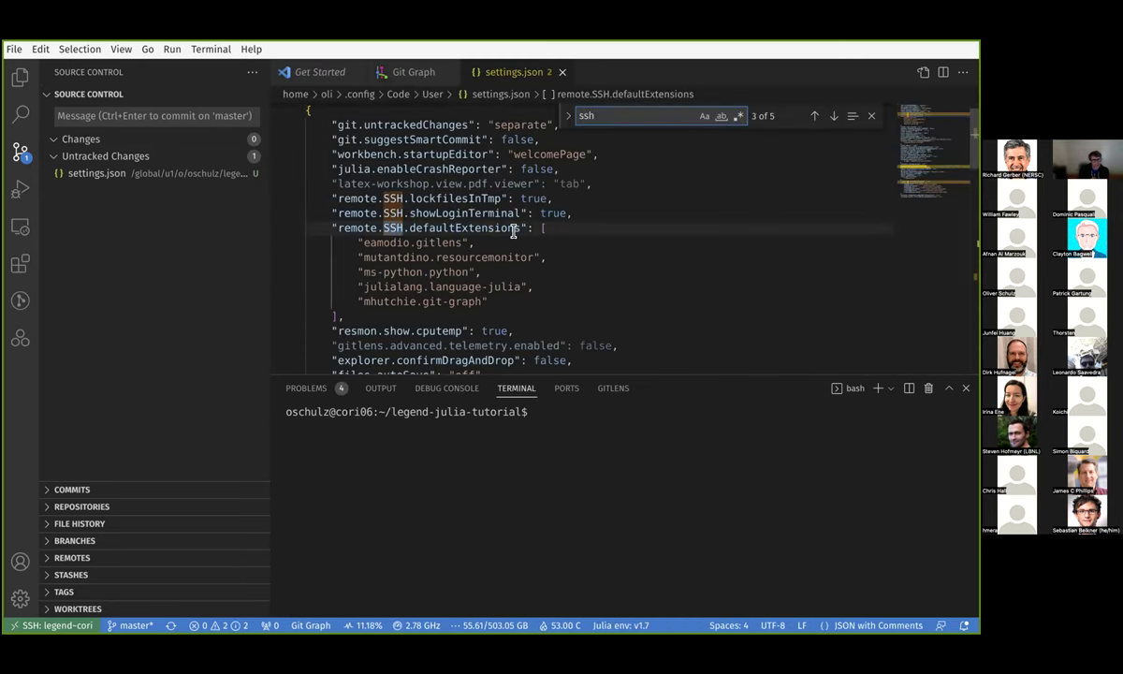
scroll(502, 238, "down", 10)
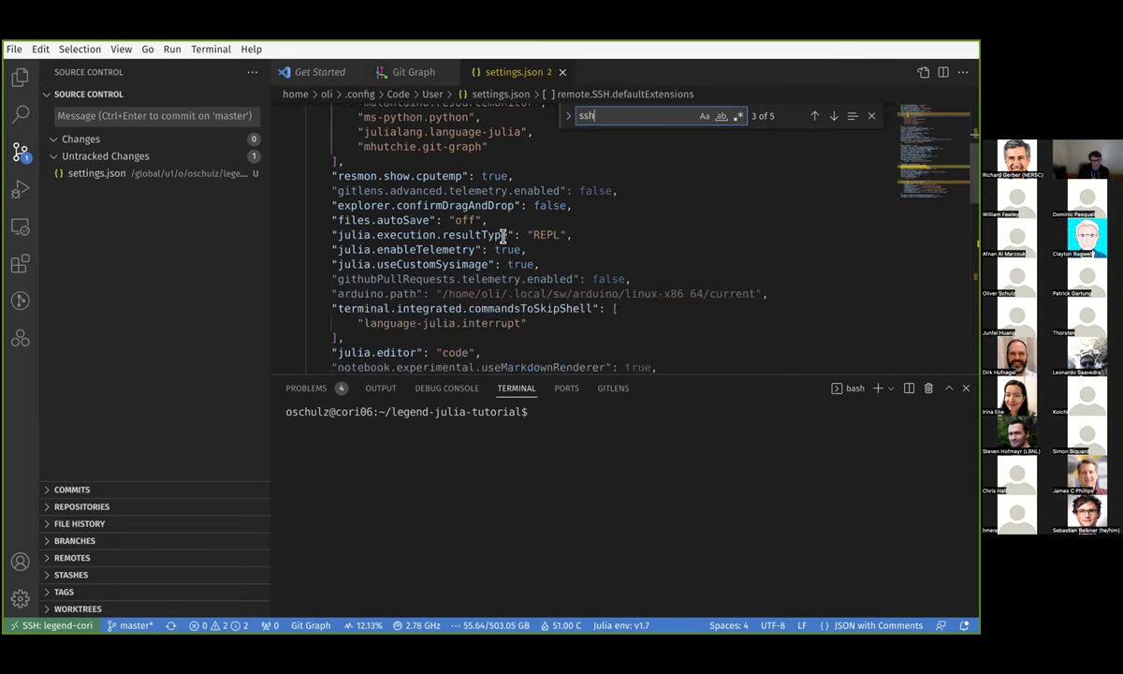
scroll(502, 238, "up", 10)
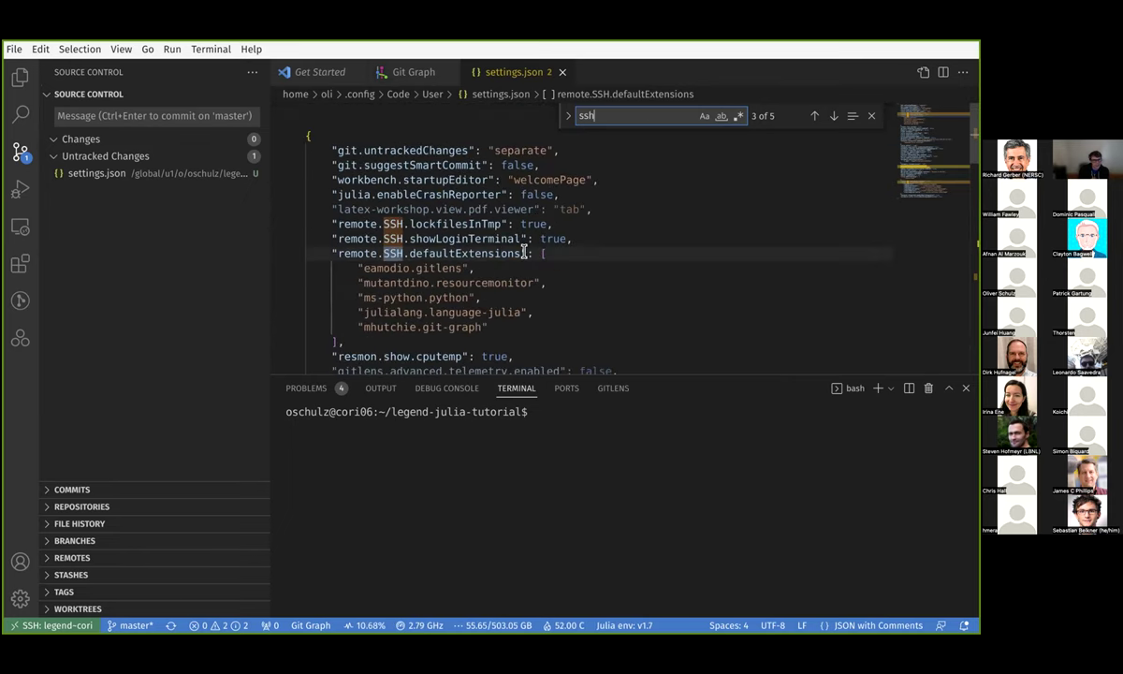
key("Escape")
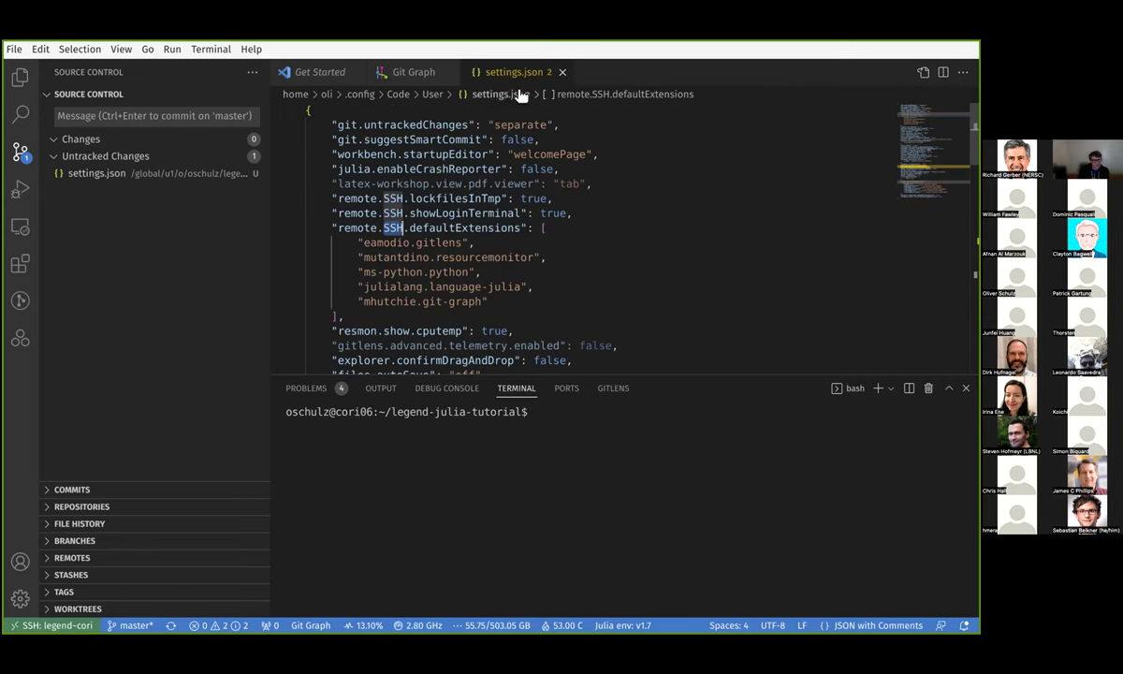
left_click(561, 72)
left_click(448, 75)
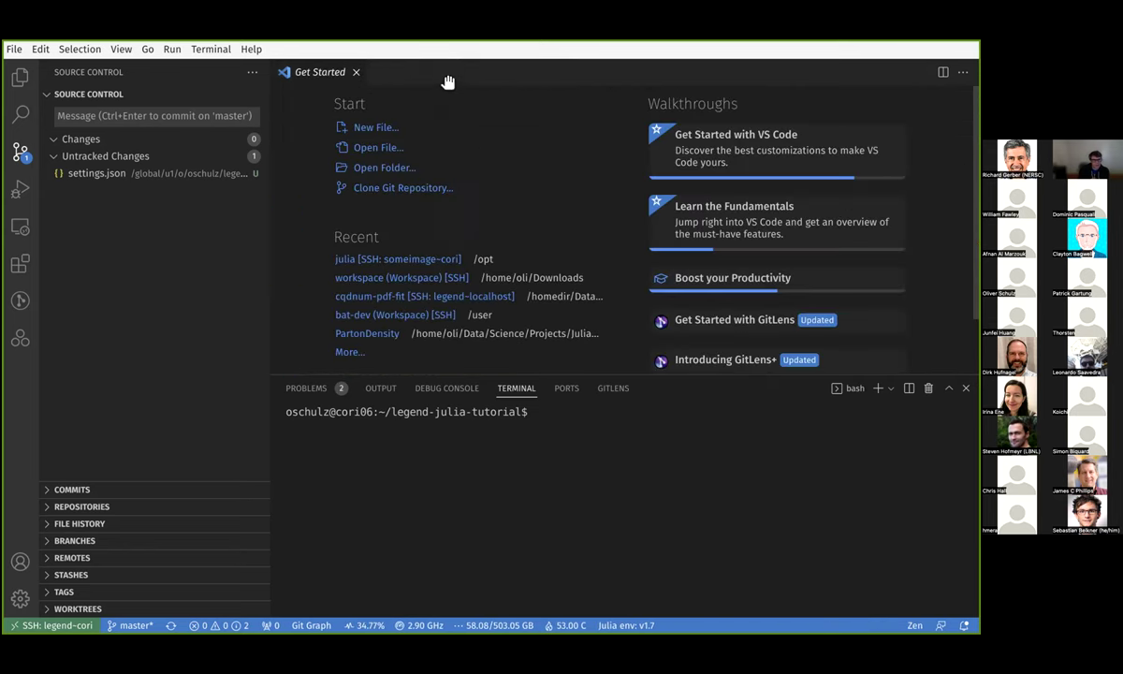
Step: Open the graphical settings editor and search the user settings for "ssh remote comman"
key("ctrl+shift+p")
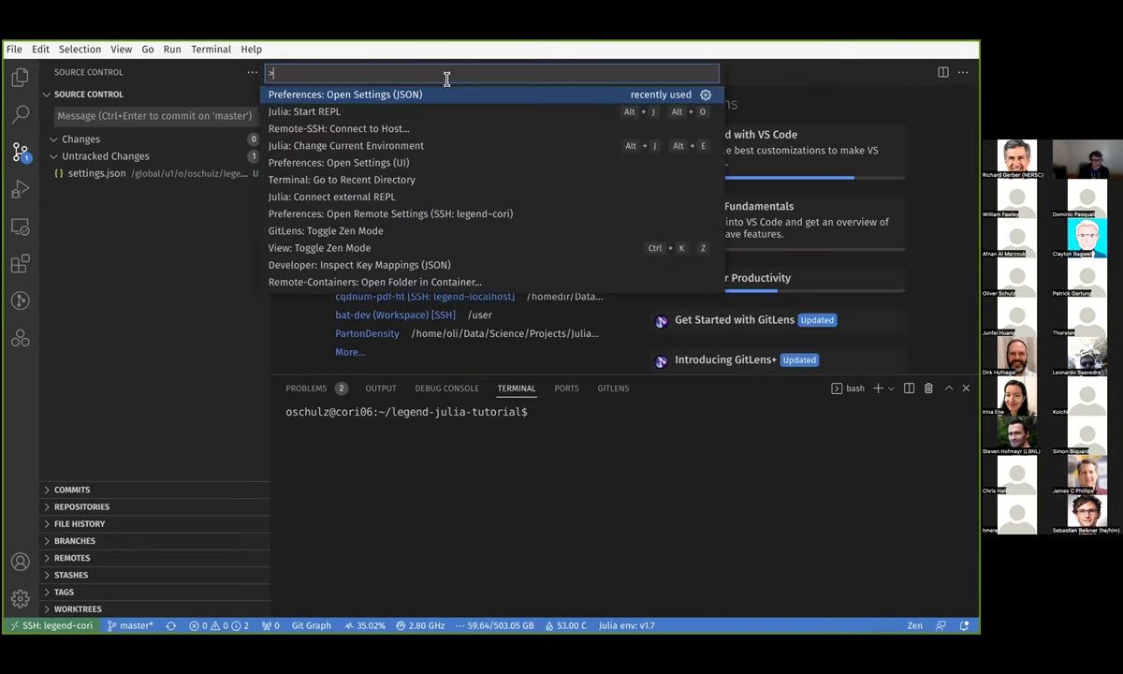
type("p")
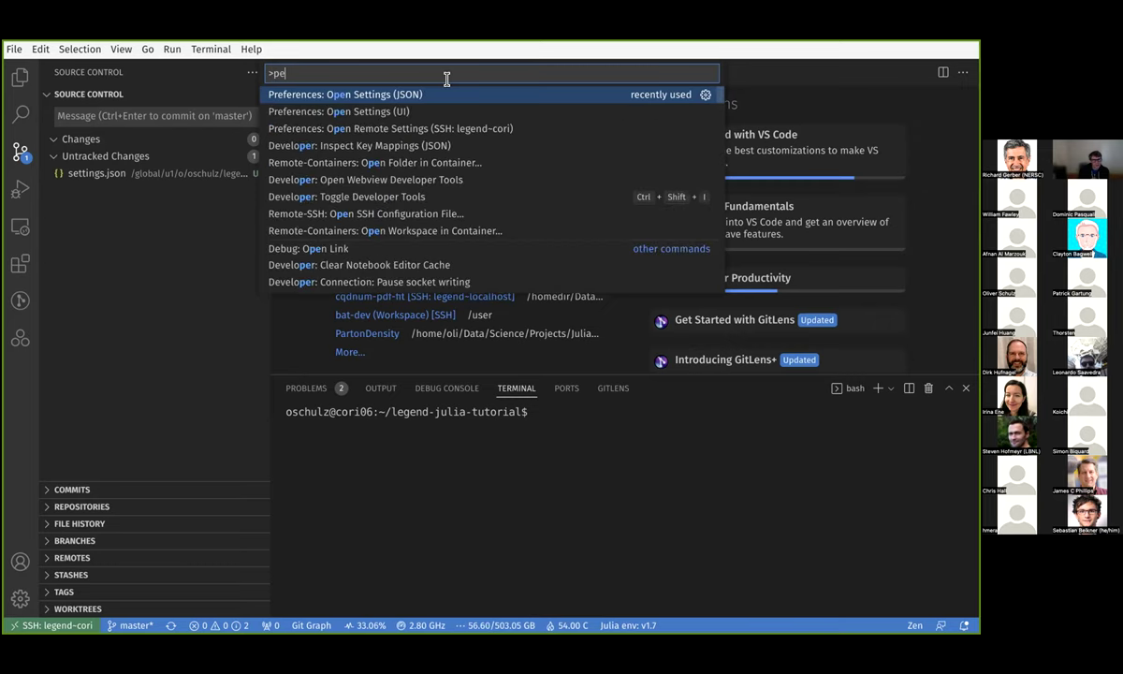
type("refe")
key("Down")
key("Return")
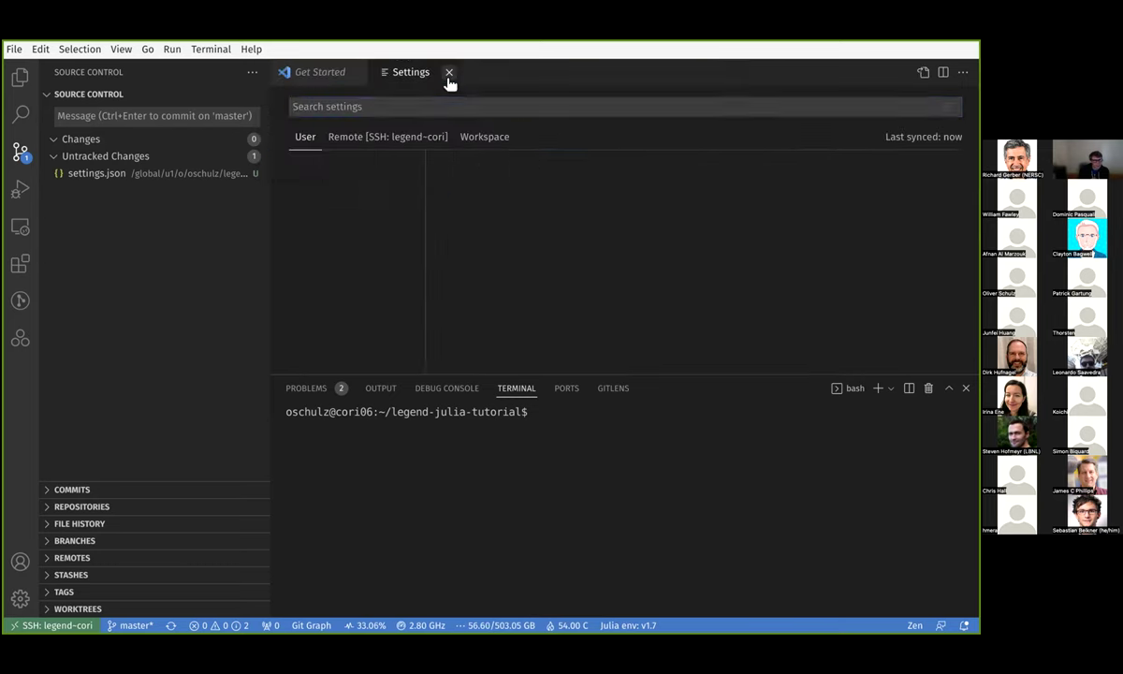
left_click(396, 108)
type("ssh r")
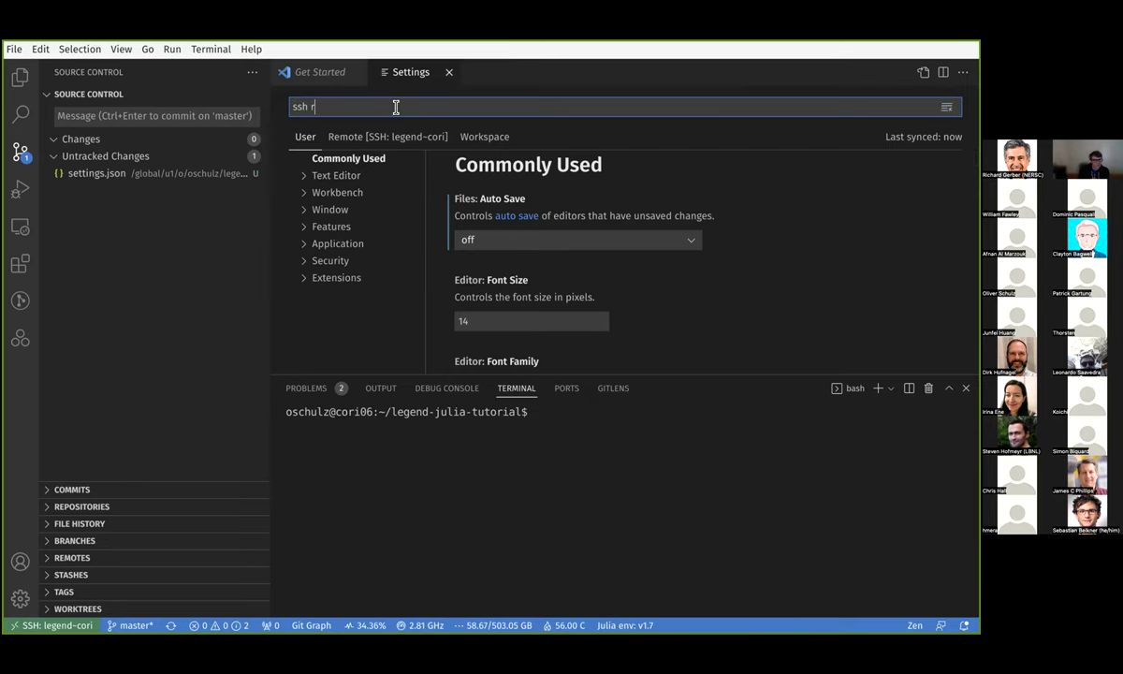
type("emote")
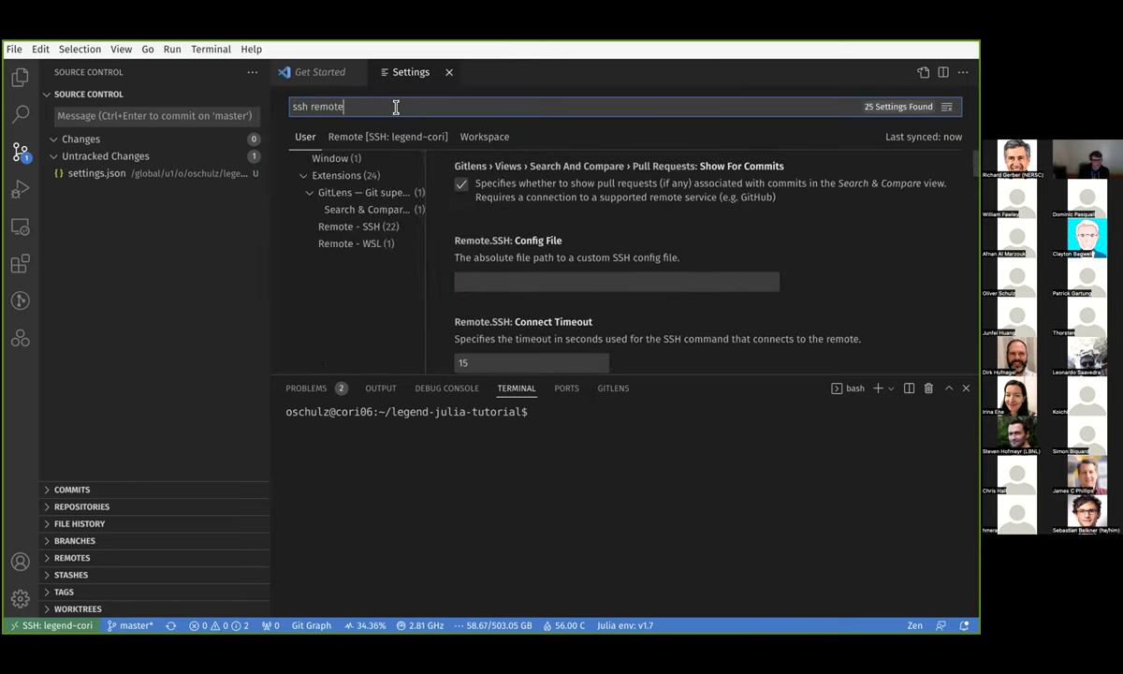
type(" comm")
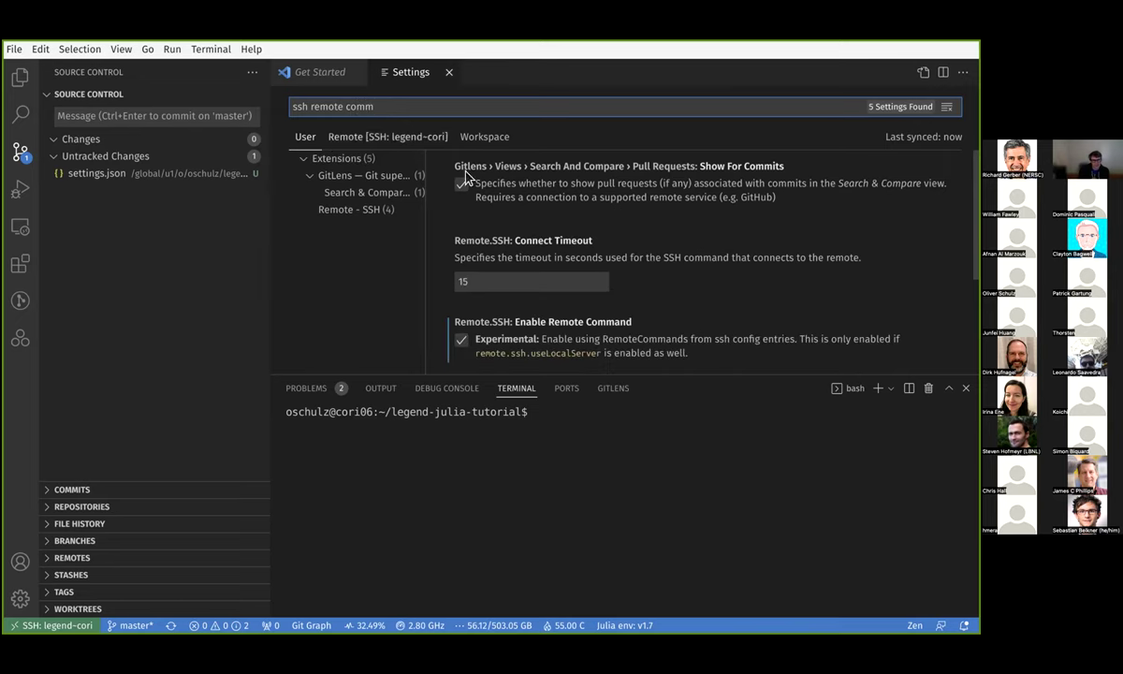
type("an")
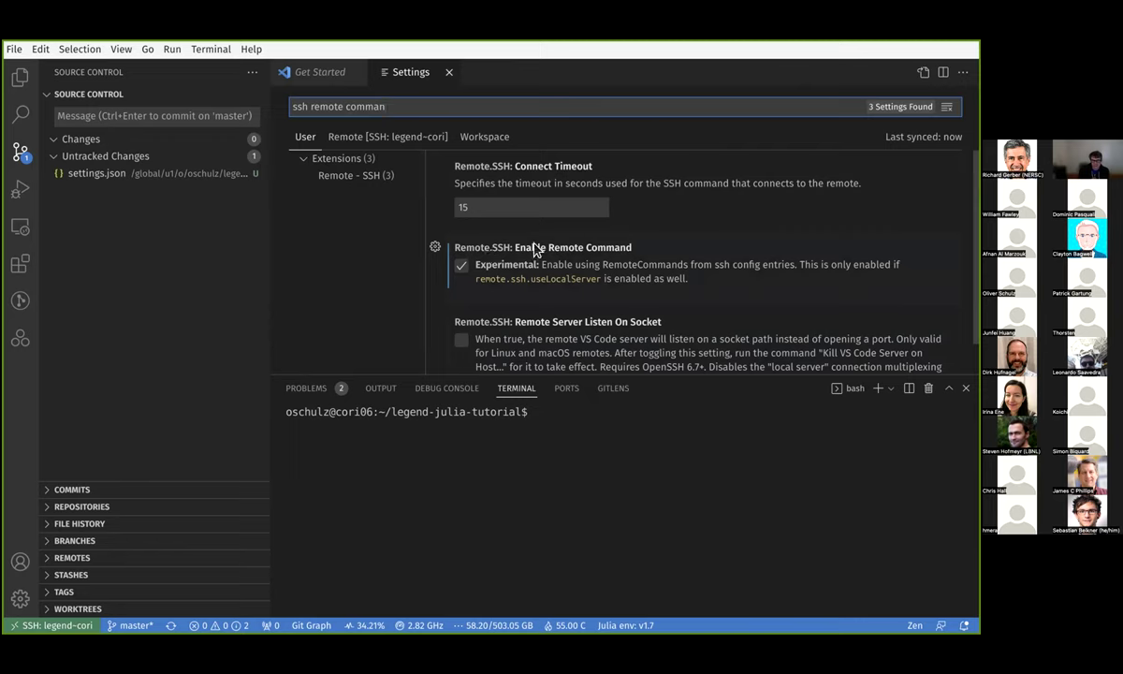
Step: Examine the Remote.SSH Enable Remote Command setting, clear the settings search and close the settings editor
left_click(461, 267)
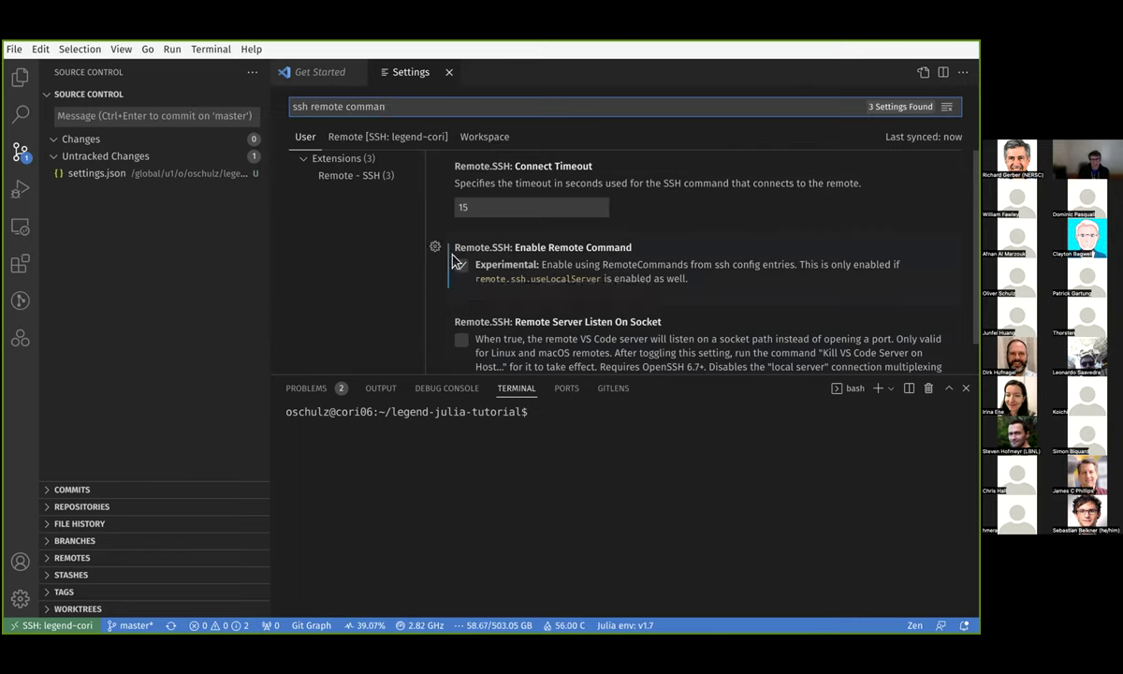
left_click(462, 267)
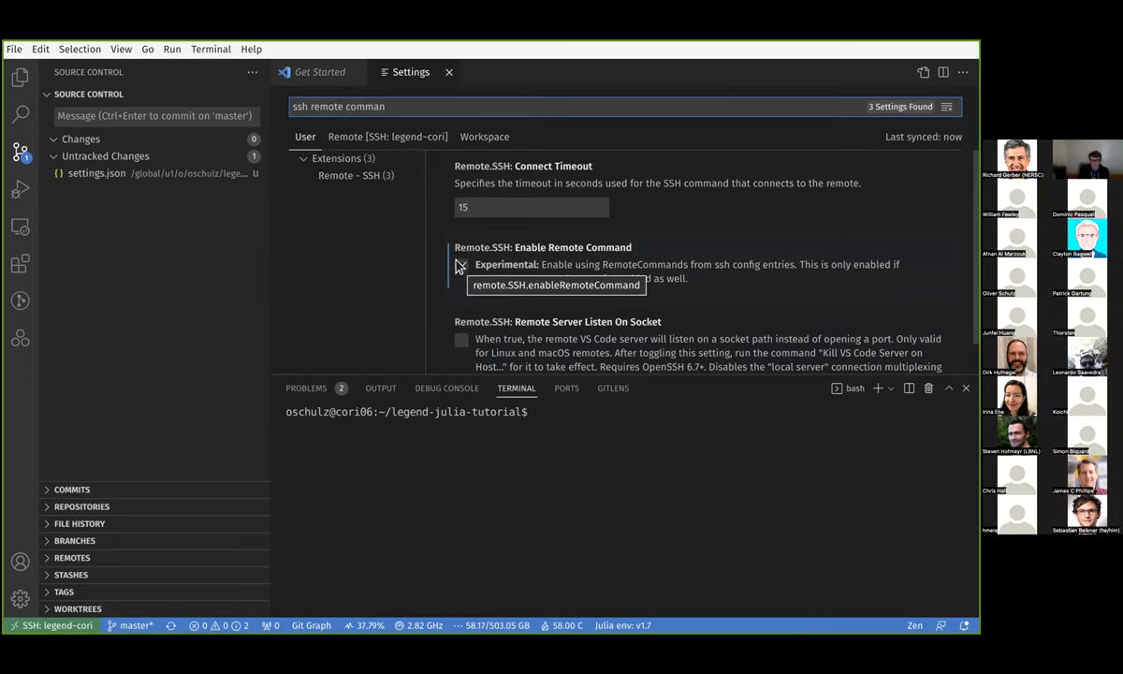
scroll(543, 287, "down", 1)
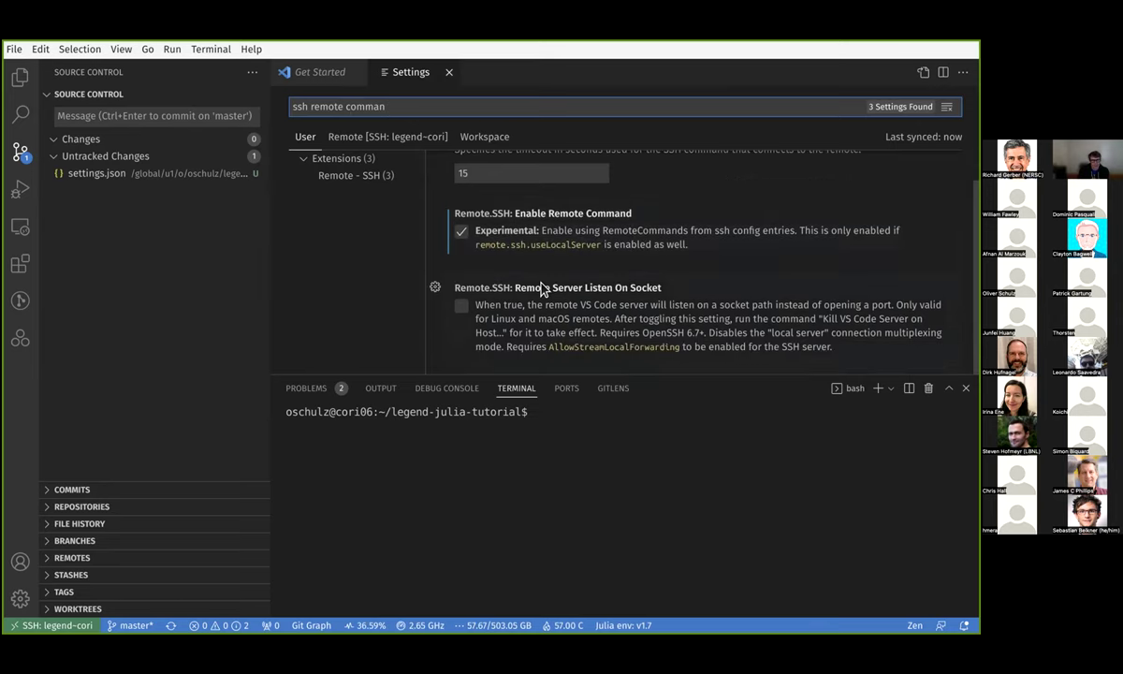
scroll(543, 287, "up", 1)
left_click_drag(464, 100, 289, 90)
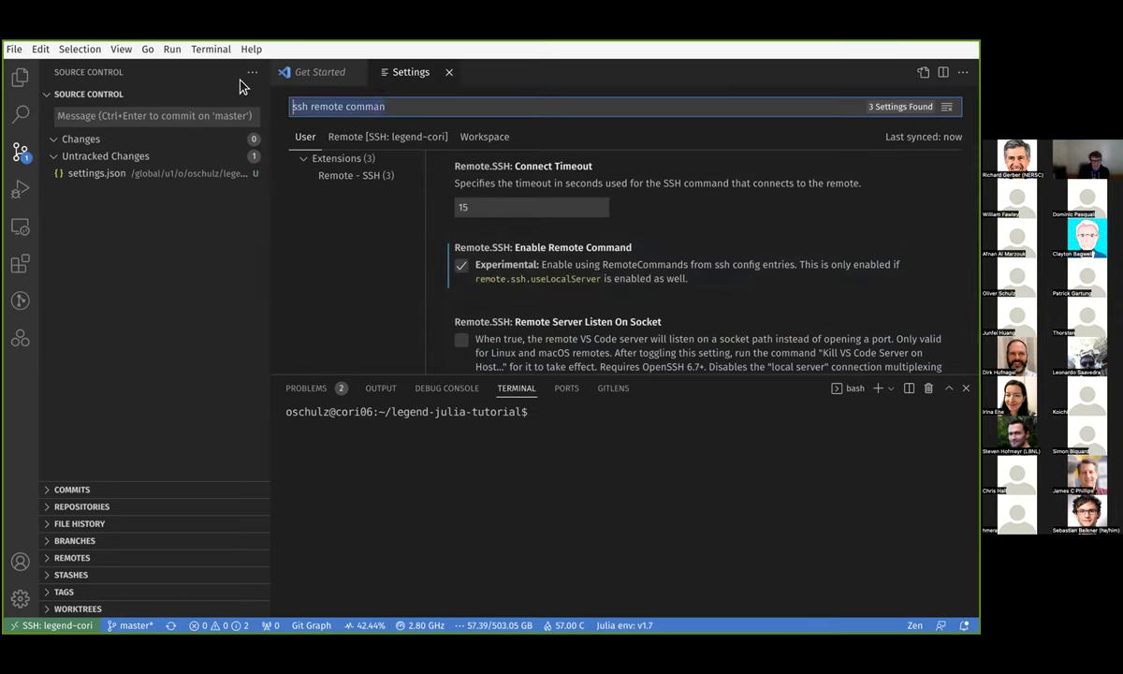
key("BackSpace")
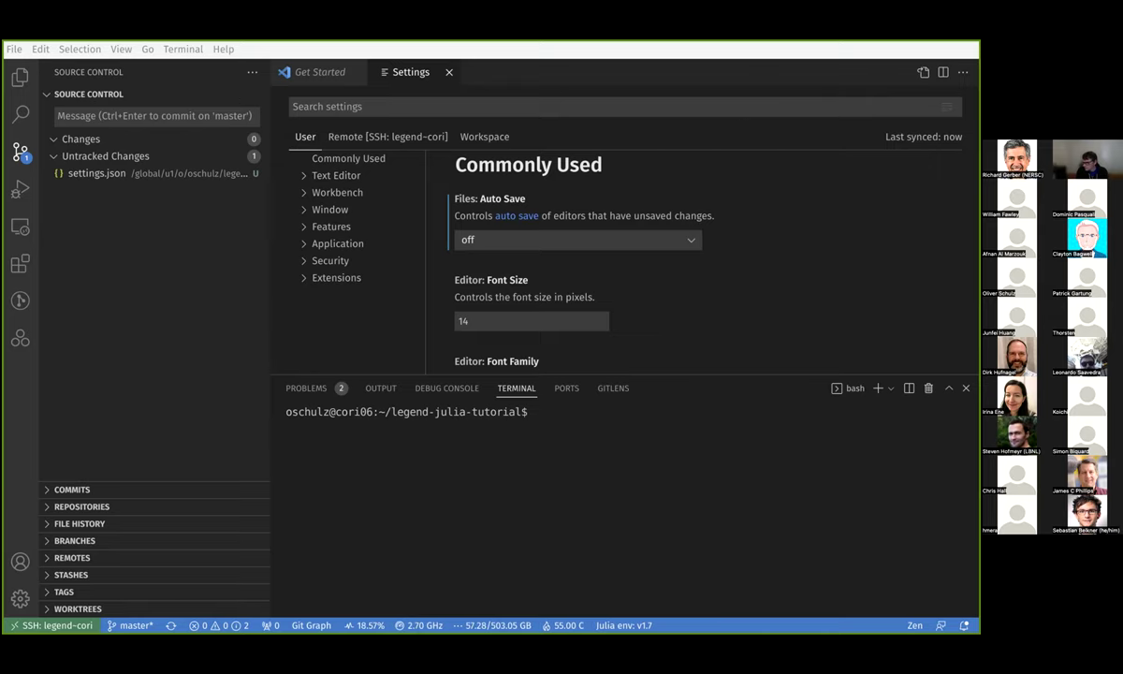
left_click(154, 60)
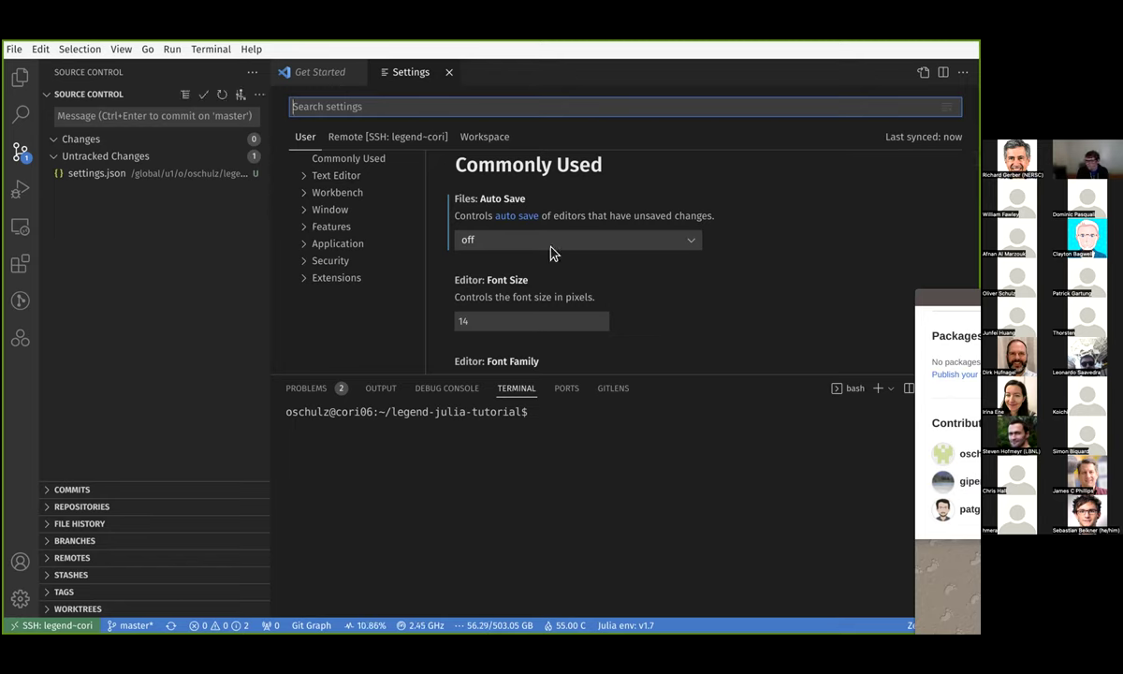
scroll(566, 280, "down", 3)
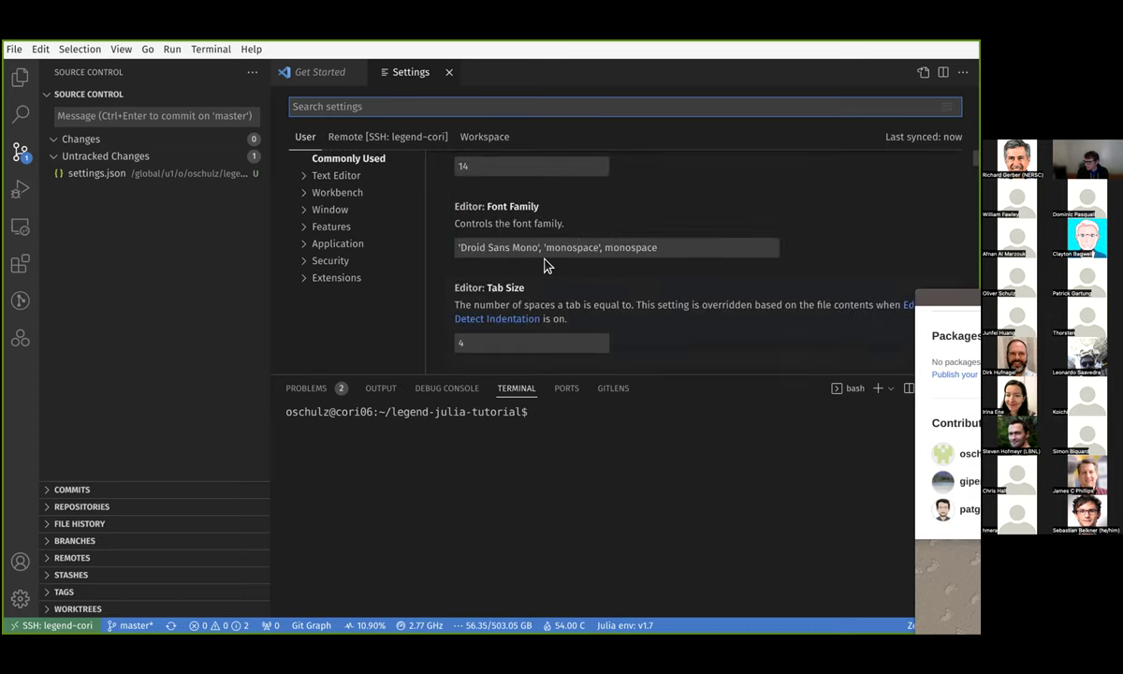
left_click(448, 72)
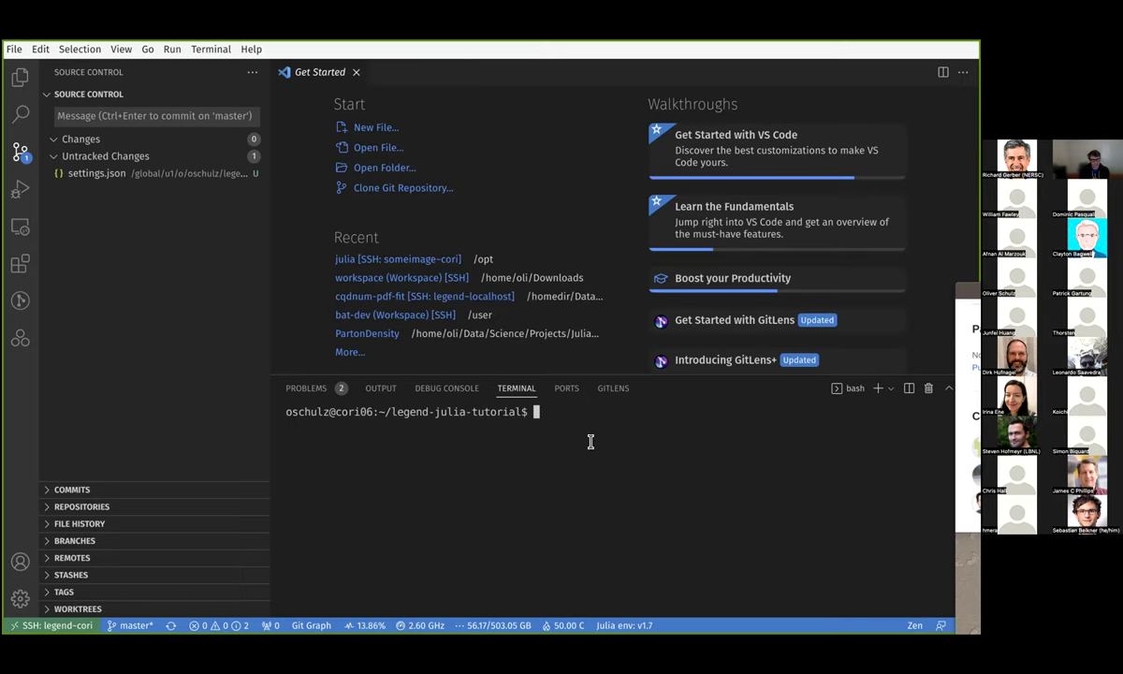
Step: List the exported environment variables matching PYTHON in the terminal with export|grep PYTHON
type("export")
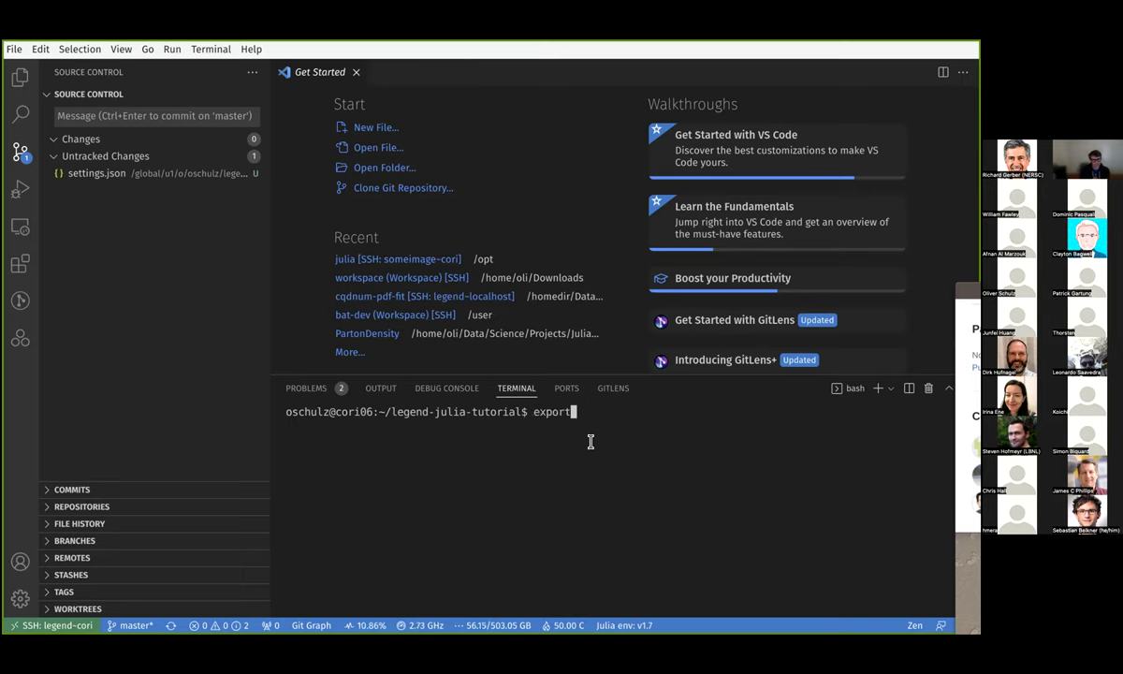
type("|grep ")
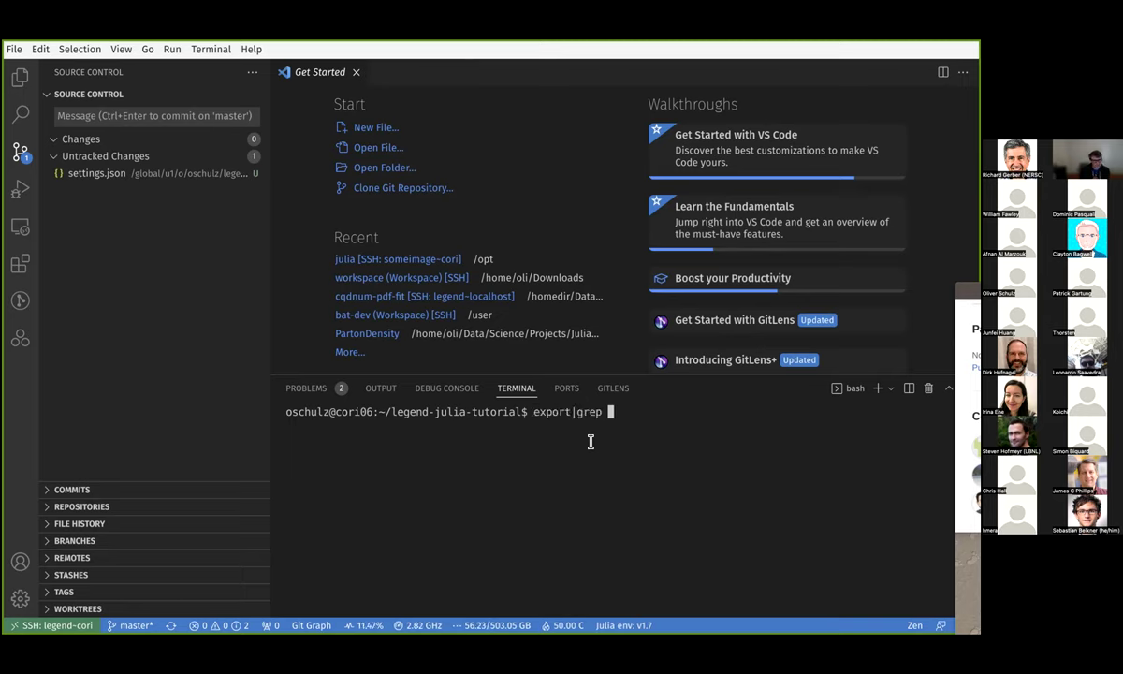
type("PYTHON")
key("Return")
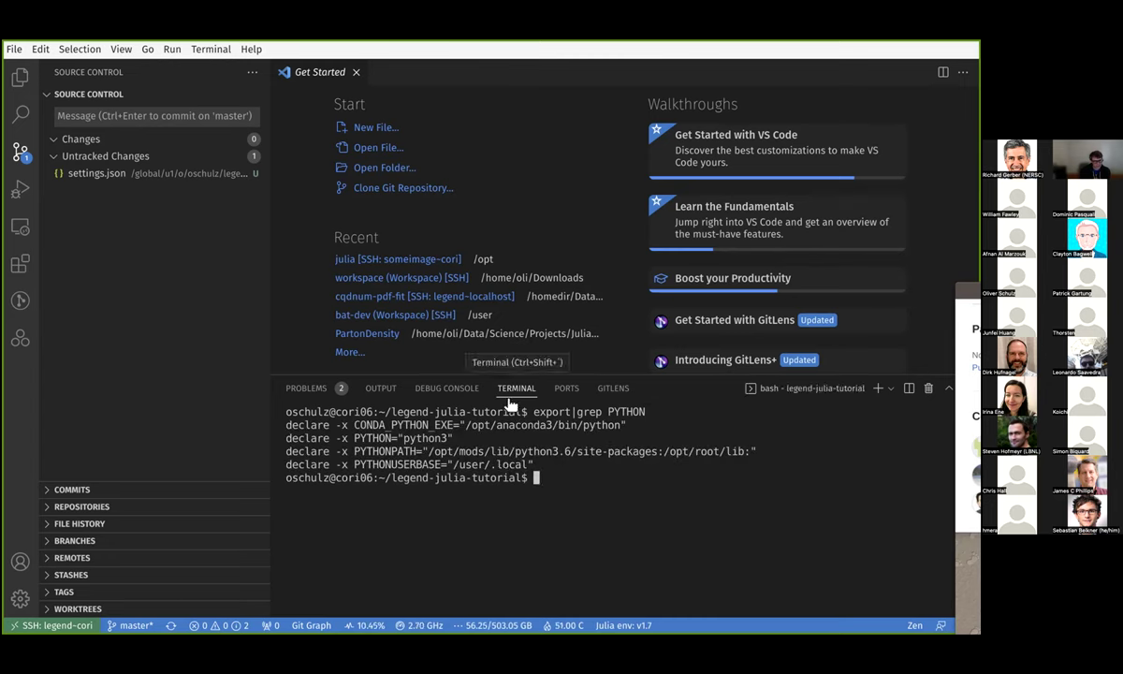
Step: Recall the last terminal command and change its filter to JULIA to list the Julia environment variables
key("Up")
key("BackSpace")
key("BackSpace")
key("BackSpace")
key("BackSpace")
key("BackSpace")
key("BackSpace")
type("JULIA")
key("Return")
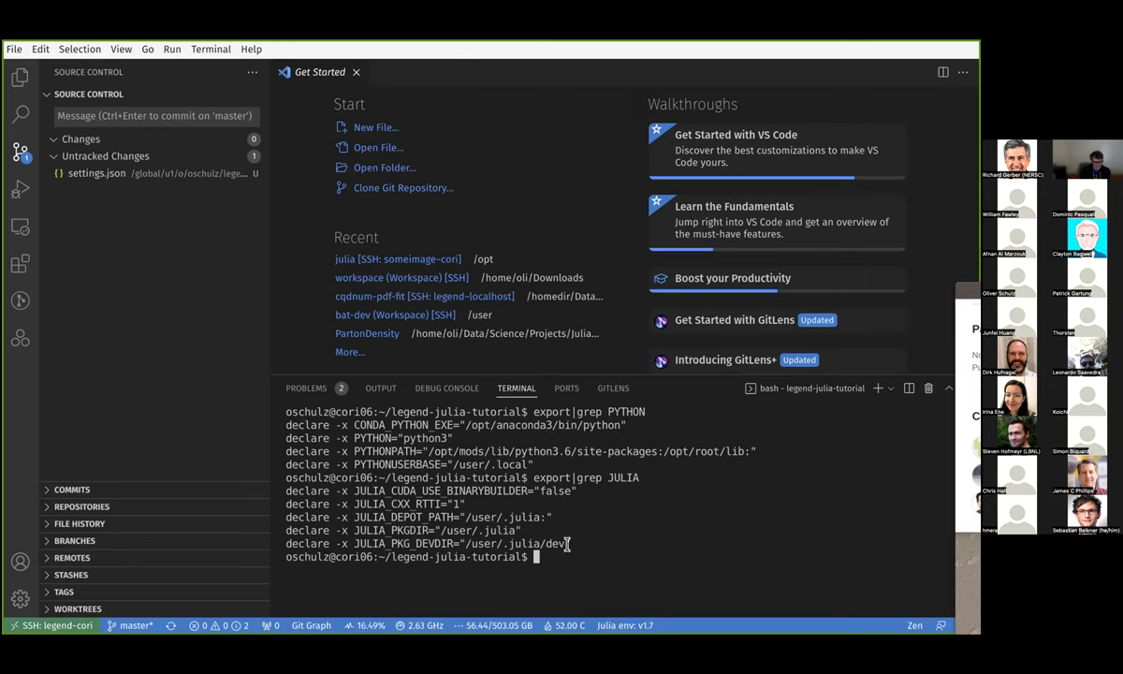
Step: Rerun the exported variable listing with the filter changed to JUPYTER
key("Up")
key("BackSpace")
key("BackSpace")
key("BackSpace")
key("BackSpace")
type("UPYTER")
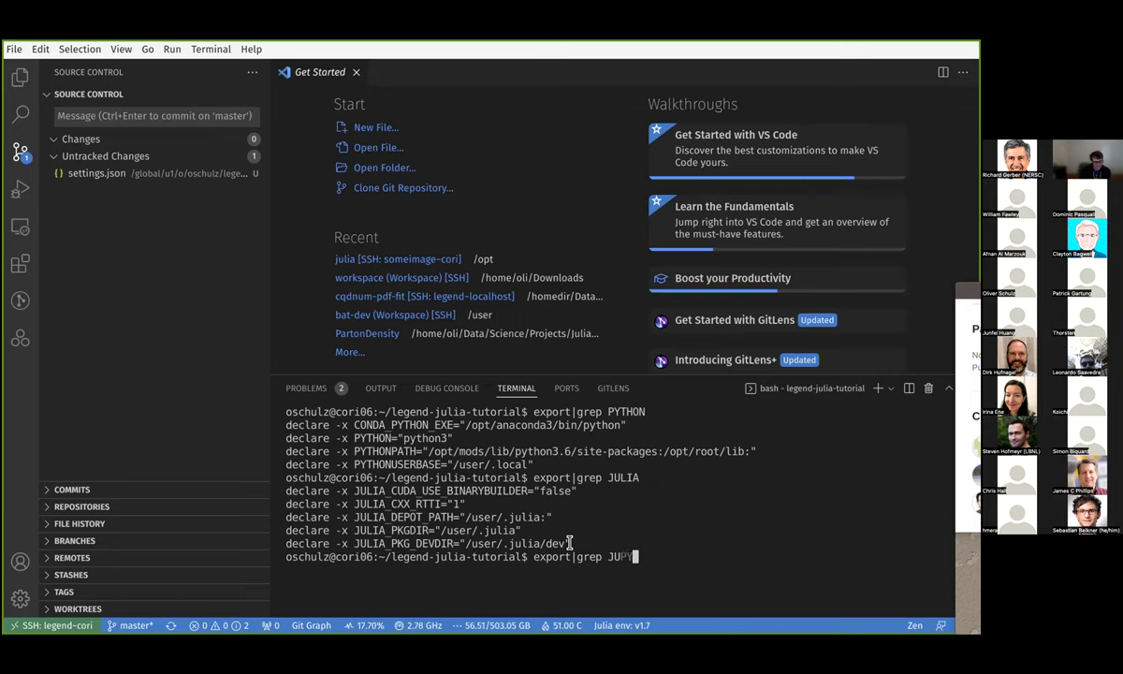
key("Return")
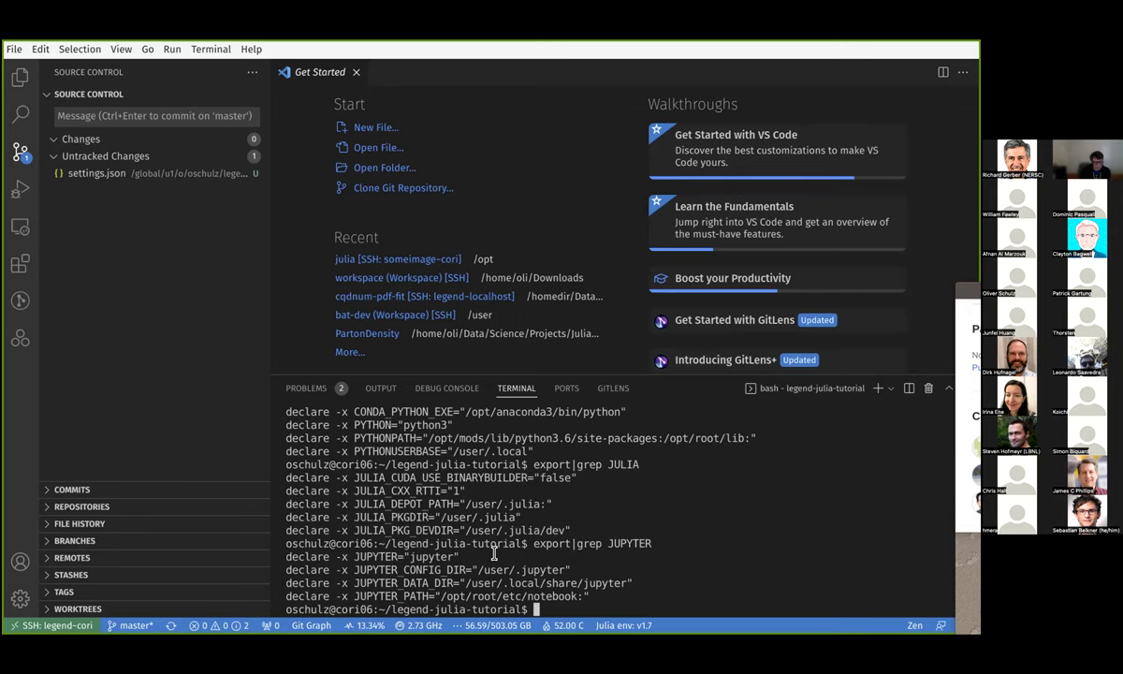
Step: List the contents of /user, then again in long format including hidden entries with ls -la /user
type("ls /user")
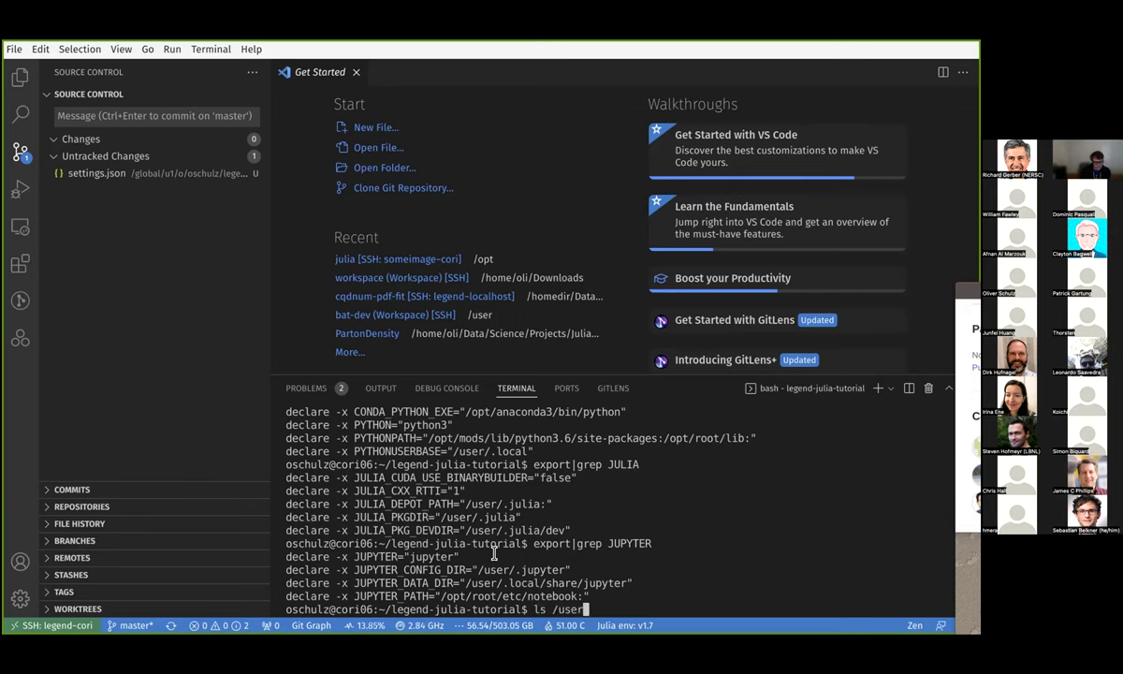
key("Return")
type("ls -la /user")
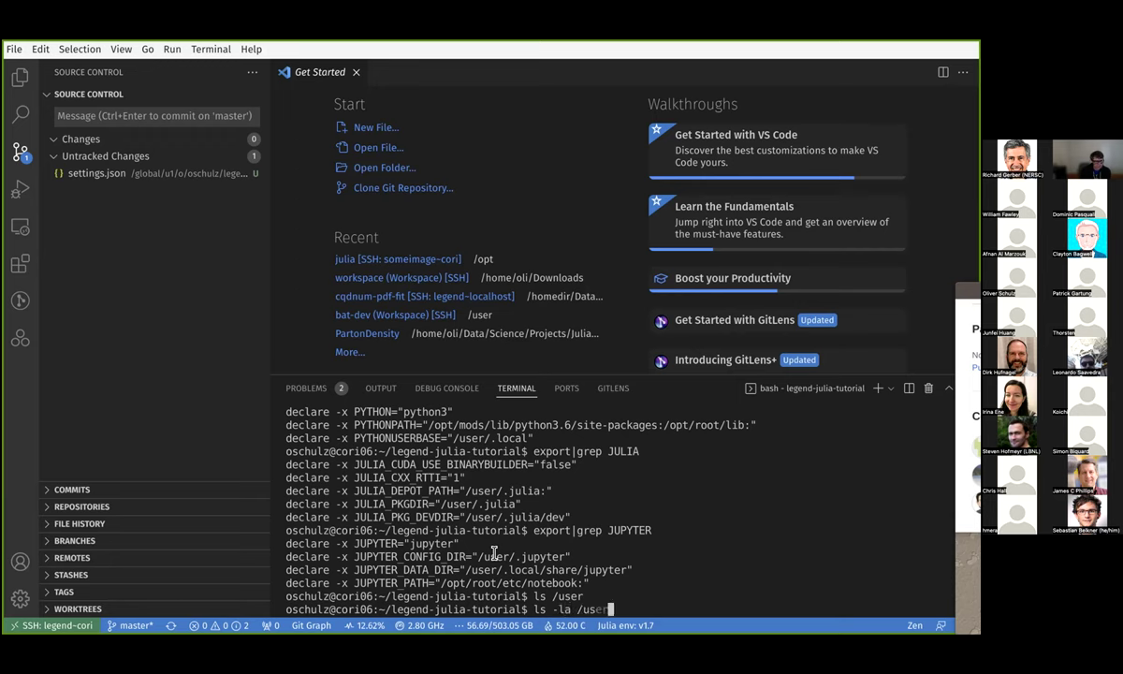
key("Return")
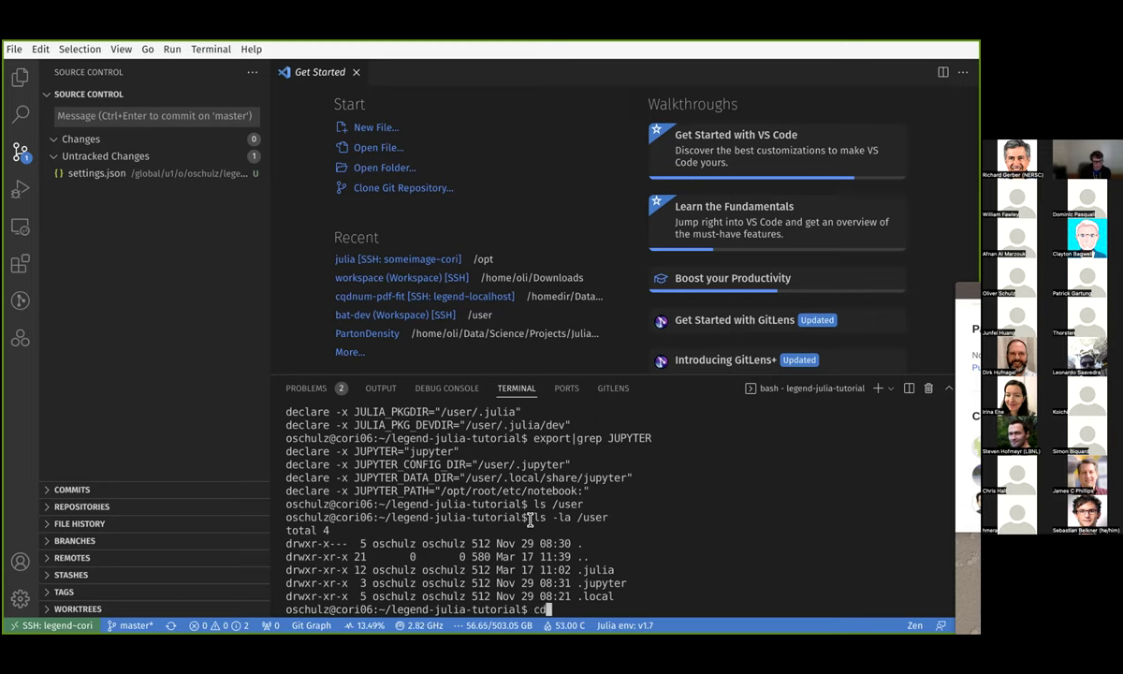
Step: List ~/.cenv/legend/user in long format including hidden entries with ls -la in the terminal
type("ls ")
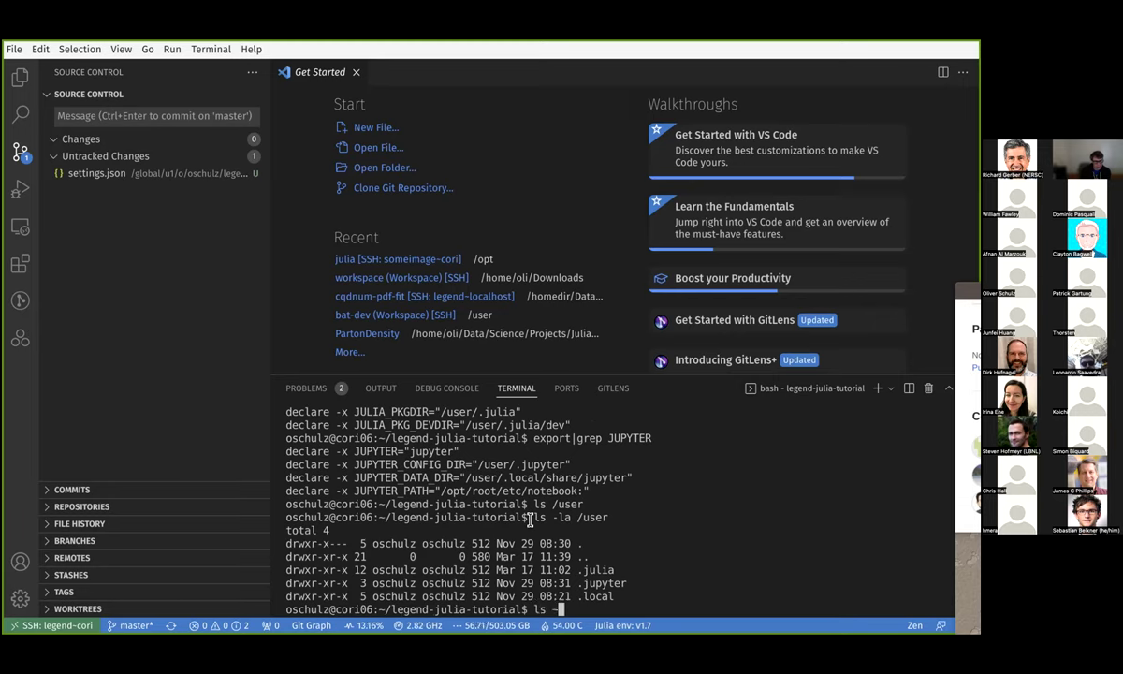
type("~/")
type(".cenv/")
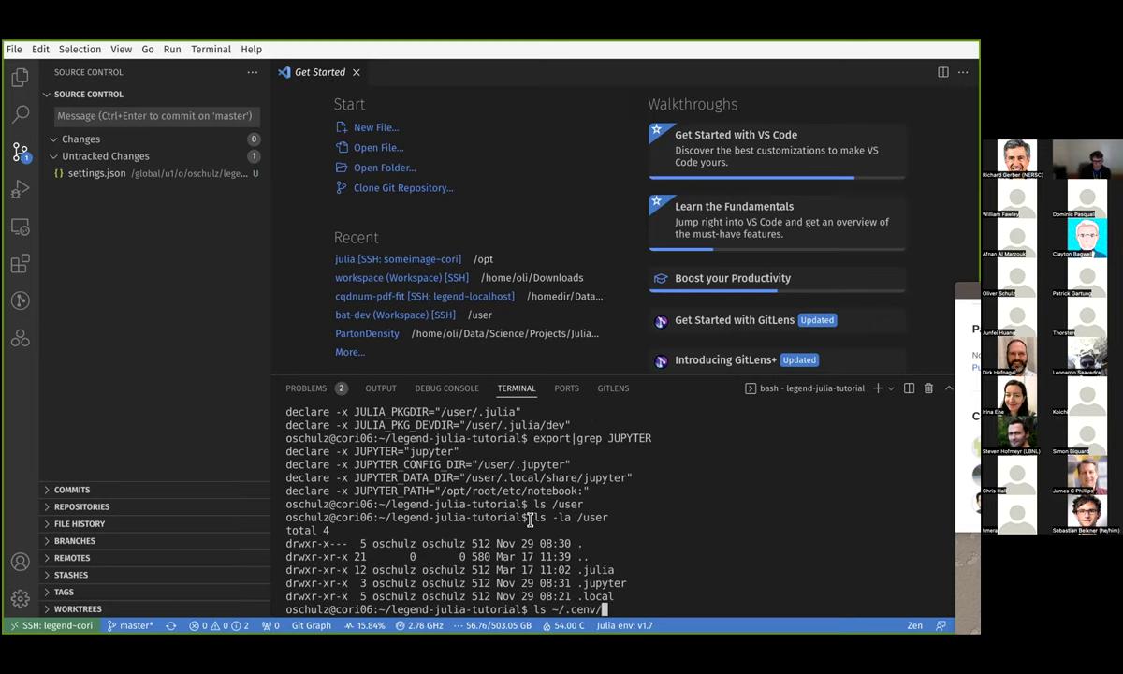
type("legend")
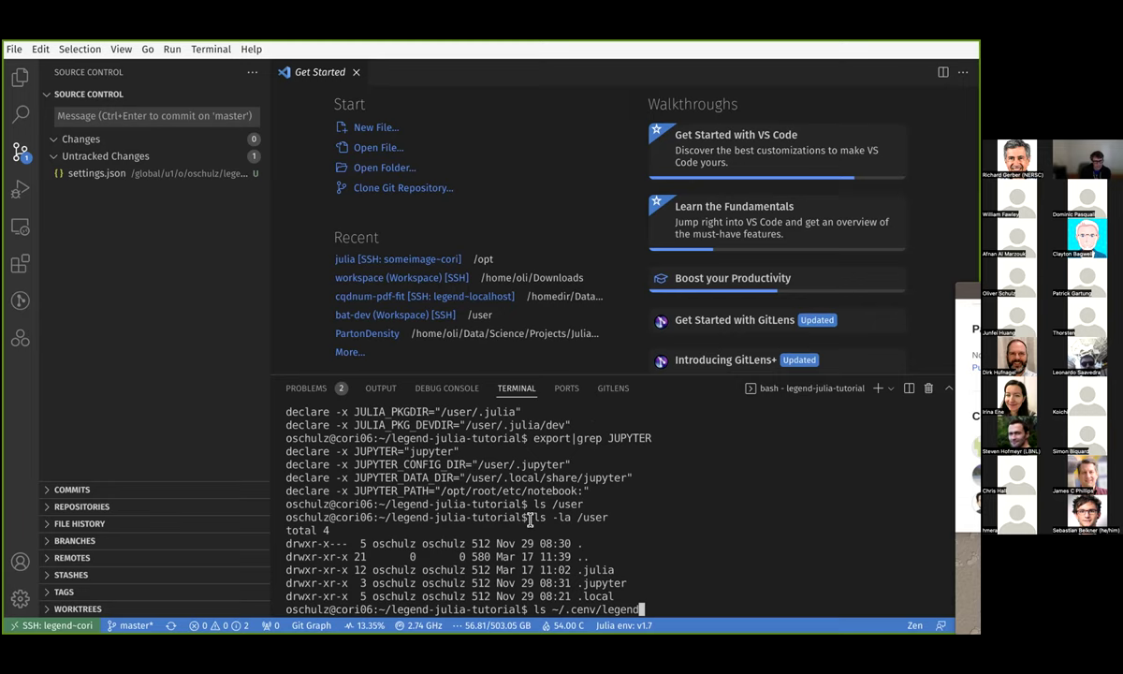
type("/user")
key("Home")
key("Right")
key("Right")
key("Right")
type("-l")
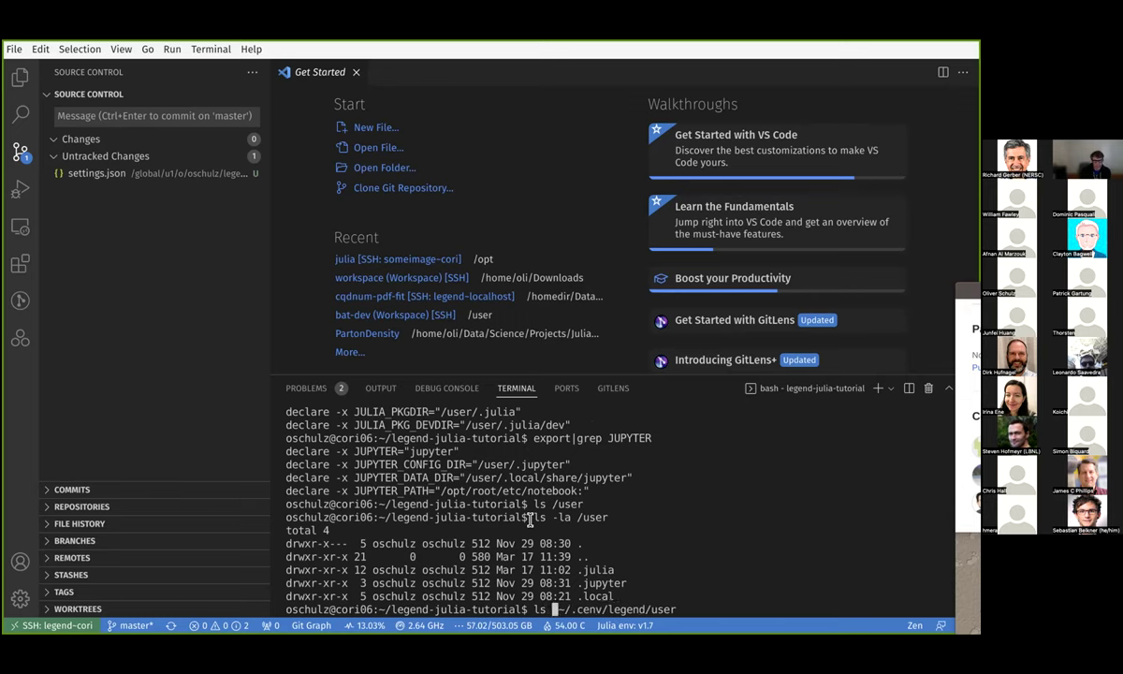
type("a")
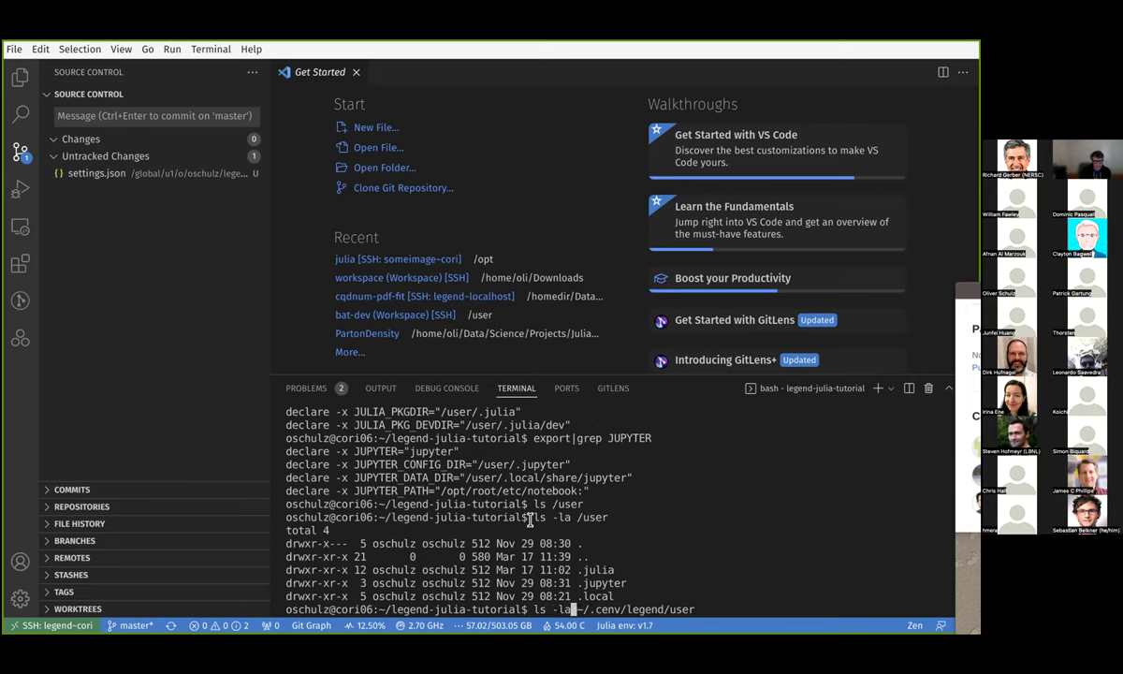
key("Return")
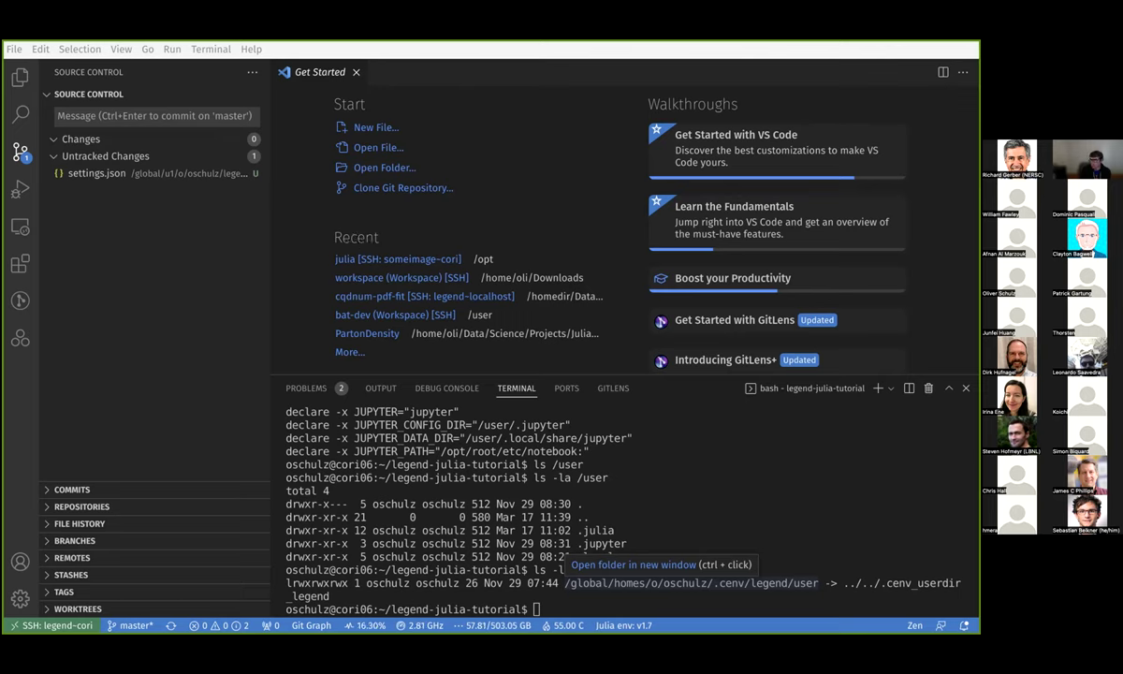
Step: Change to the home directory and into its .cenv folder, and list the container environments there with ls
left_click(426, 524)
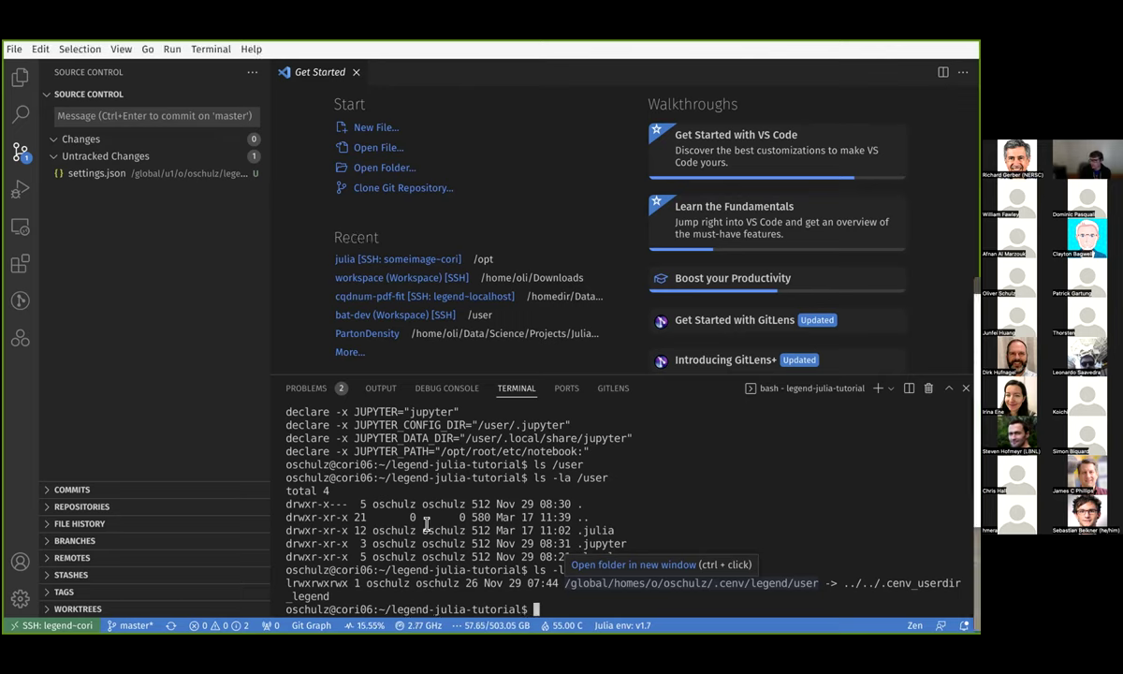
type("cd ~")
key("Return")
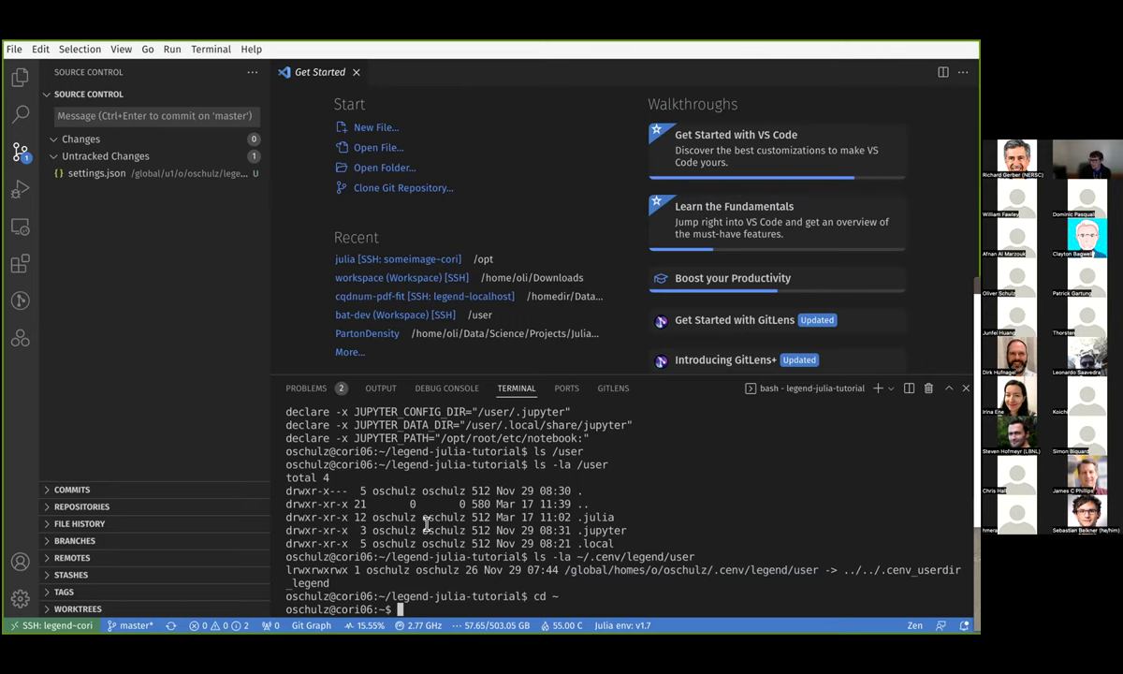
type("cd .cenv")
key("Return")
type("ls")
key("Return")
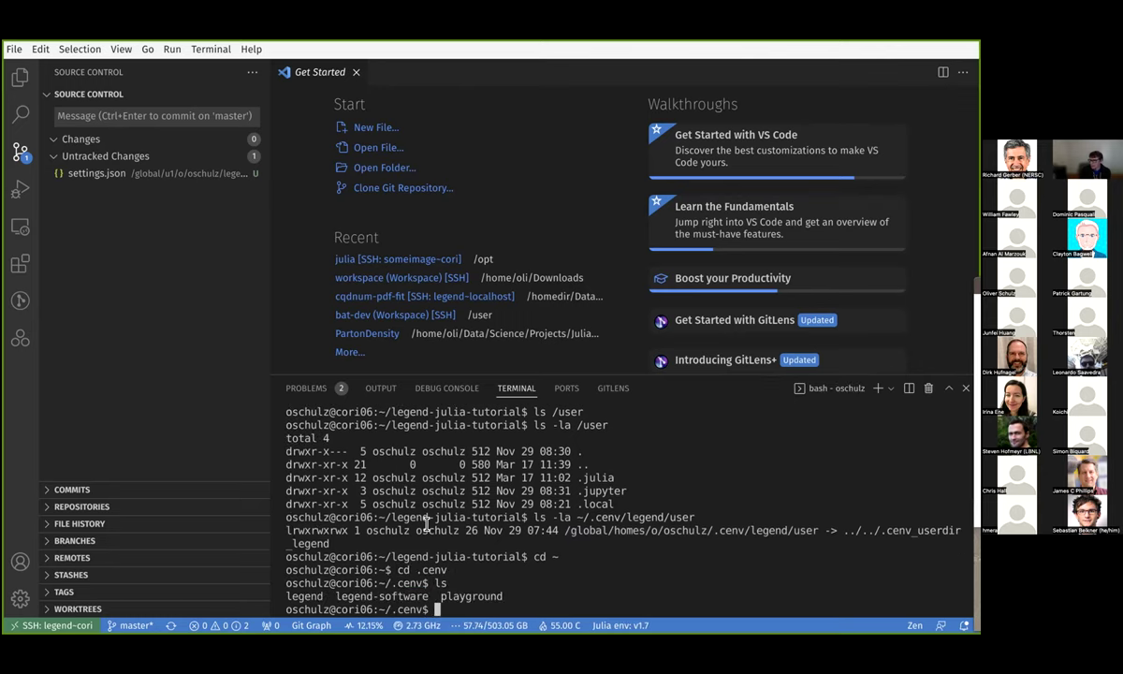
Step: Change into the legend environment directory and list its contents with ls
type("cd")
double_click(303, 598)
middle_click(303, 598)
key("Return")
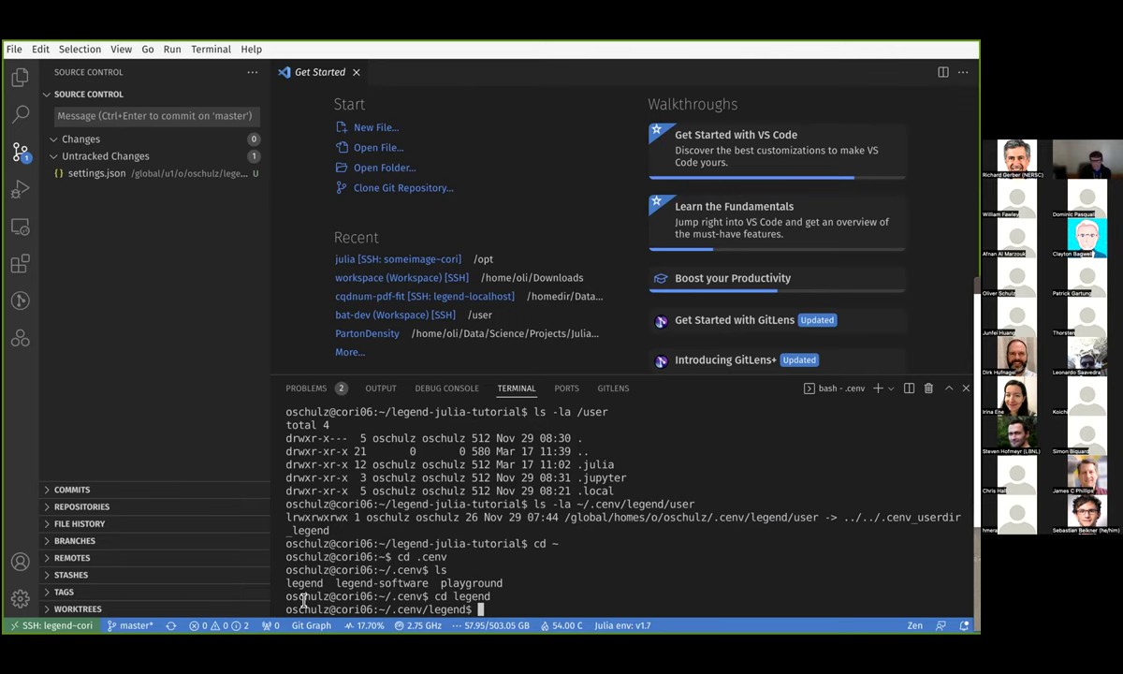
type("ls")
key("Return")
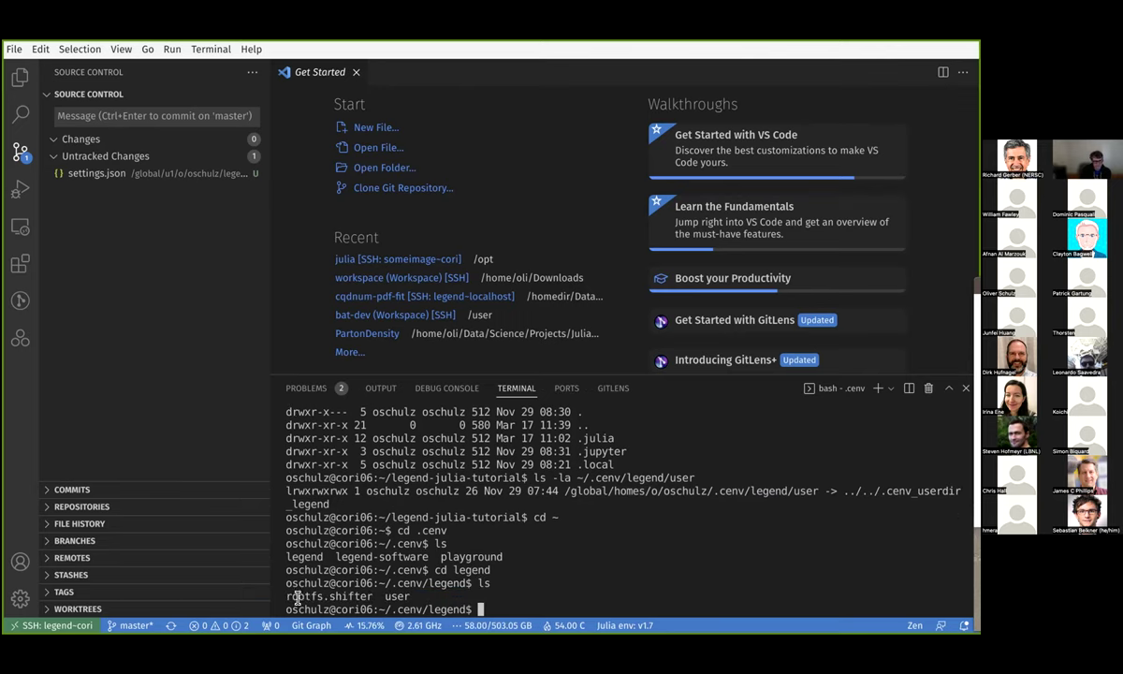
Step: Print the contents of rootfs.shifter with cat, and list the /homedir directory with ls
type("cat")
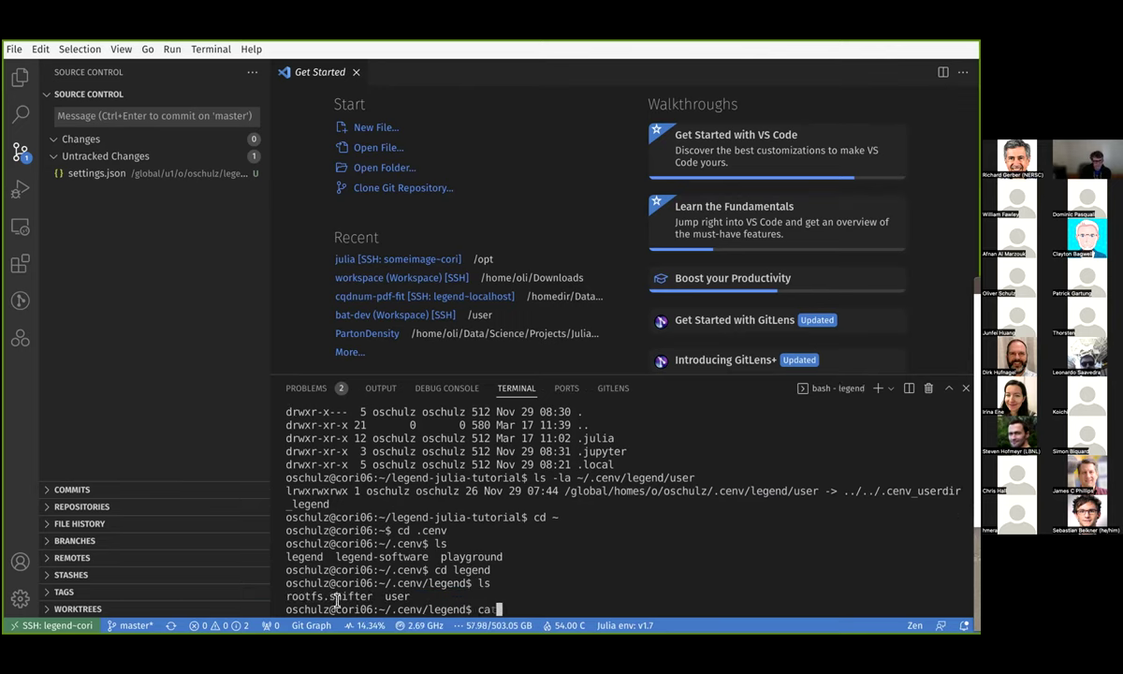
double_click(328, 595)
middle_click(343, 595)
key("Return")
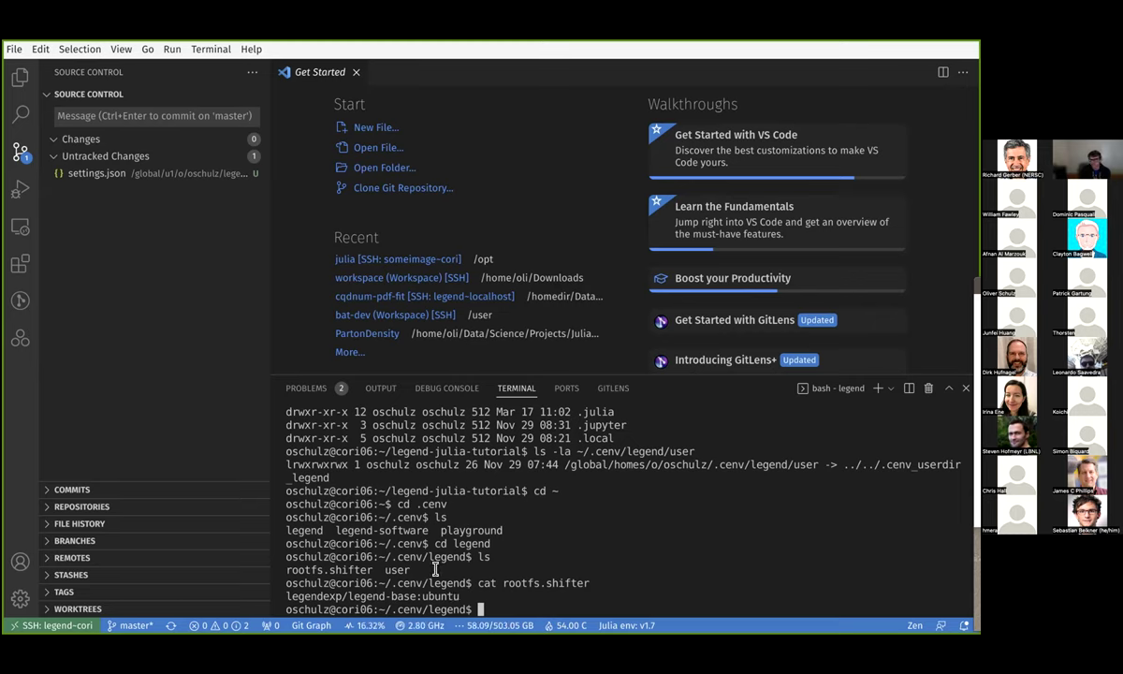
type("ls /homedir")
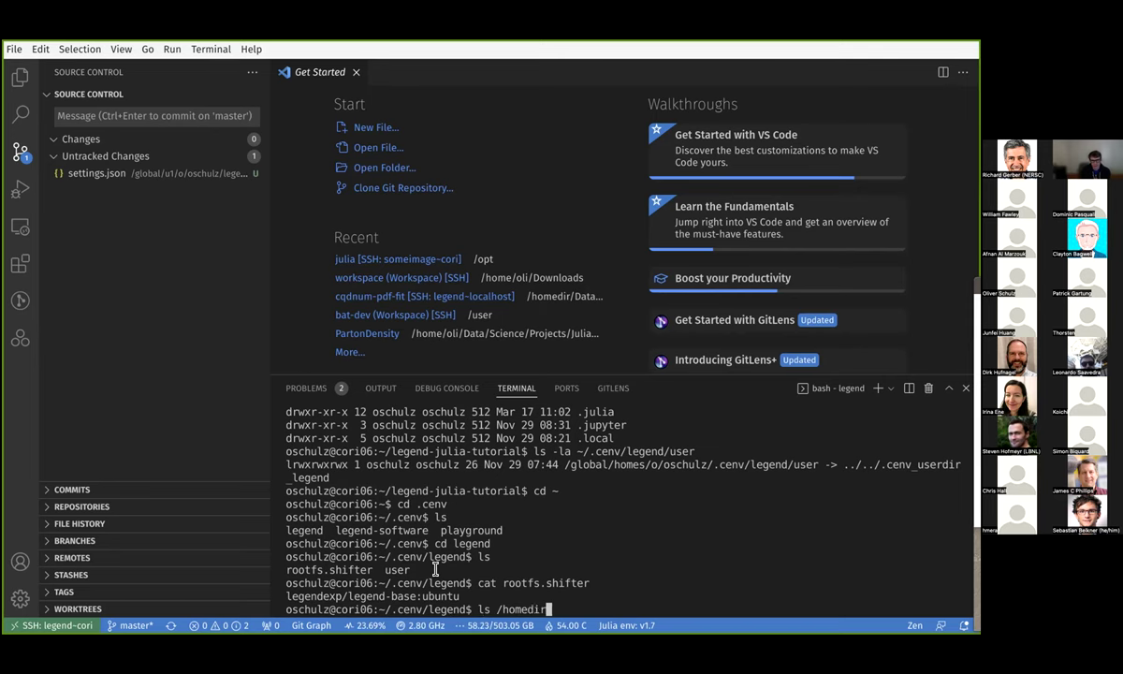
key("Return")
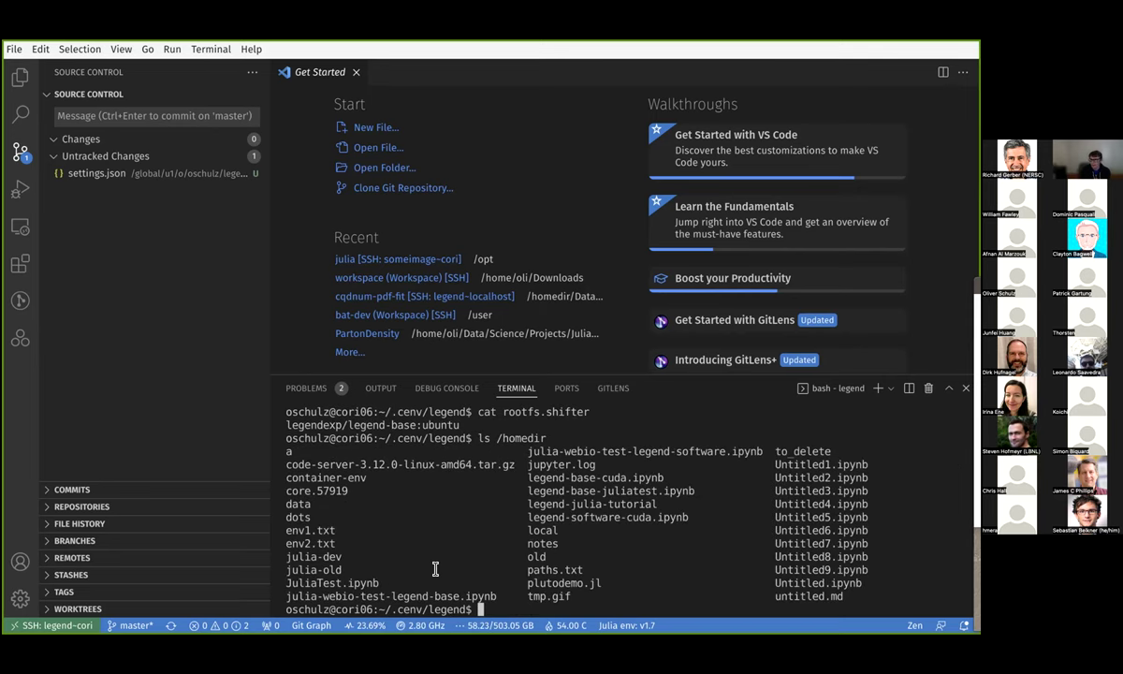